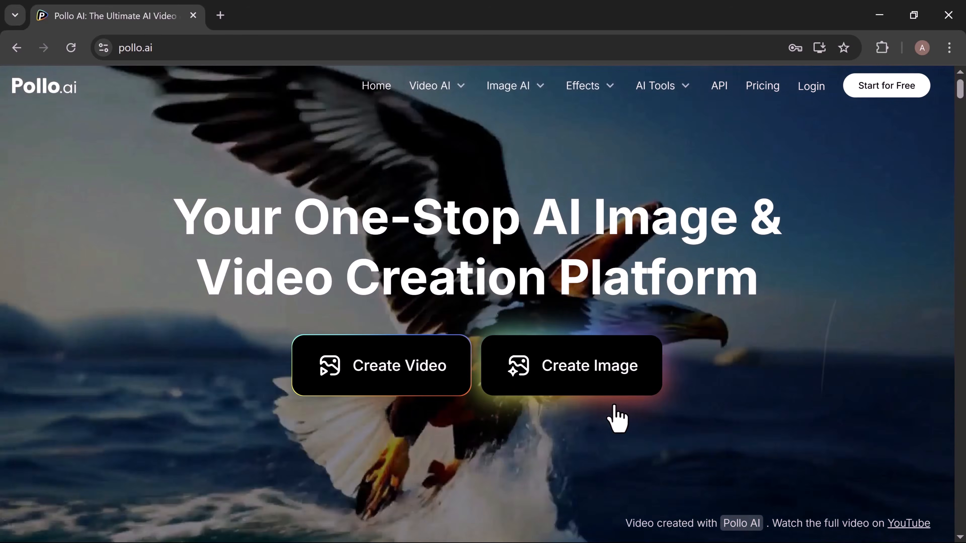
# Examine the AI video and image generator models offered on the Pollo AI landing page.
pyautogui.scroll(-5, 617, 418)
pyautogui.scroll(-5, 617, 419)
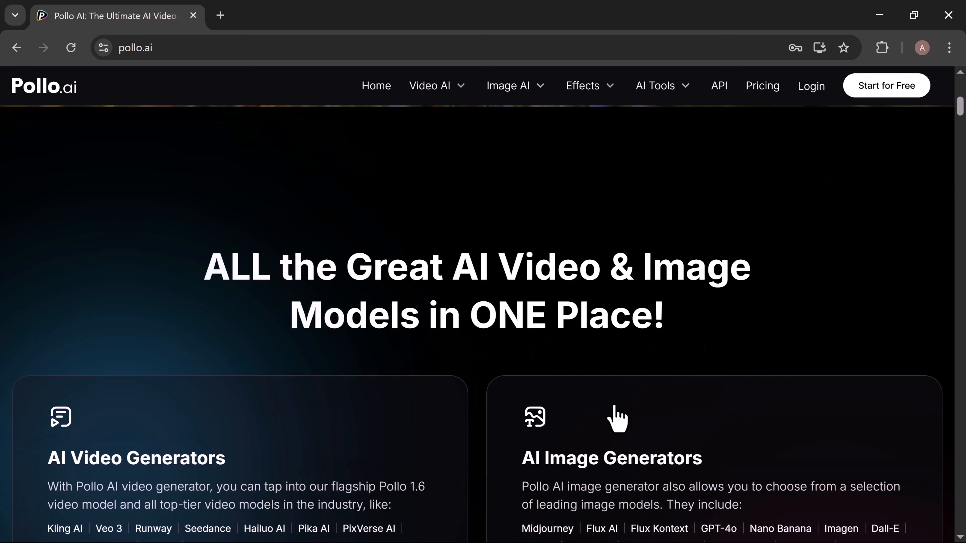
pyautogui.scroll(-3, 616, 419)
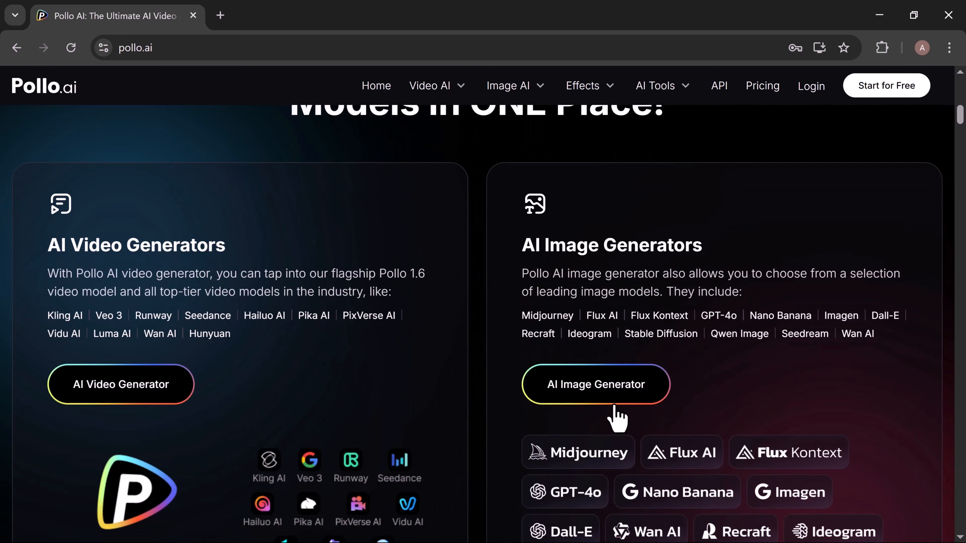
pyautogui.scroll(-1, 617, 419)
pyautogui.scroll(-1, 616, 418)
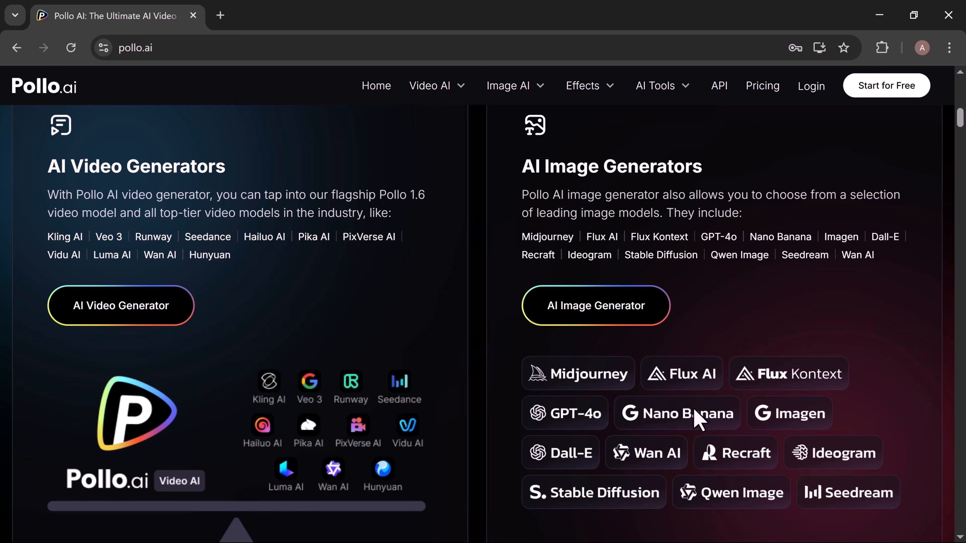
pyautogui.scroll(-7, 699, 419)
pyautogui.scroll(-7, 699, 420)
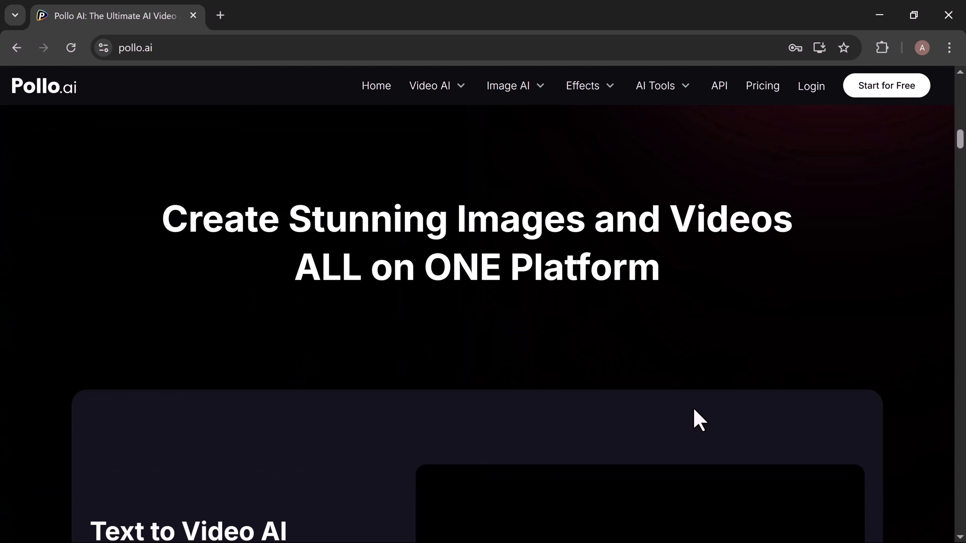
# Review the landing page's creation features, from Text to Video AI and AI Avatar Generator through Image to Image AI.
pyautogui.scroll(-2, 699, 420)
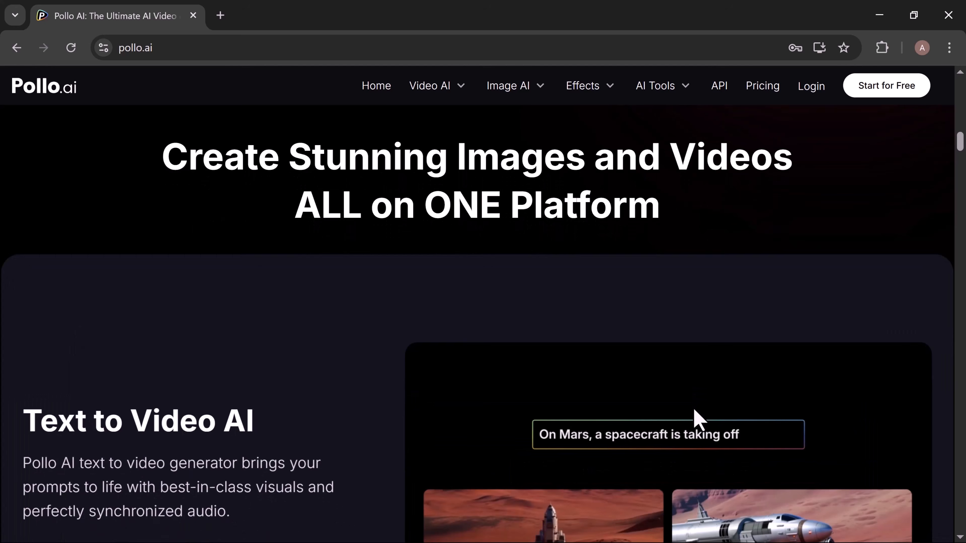
pyautogui.scroll(-5, 694, 412)
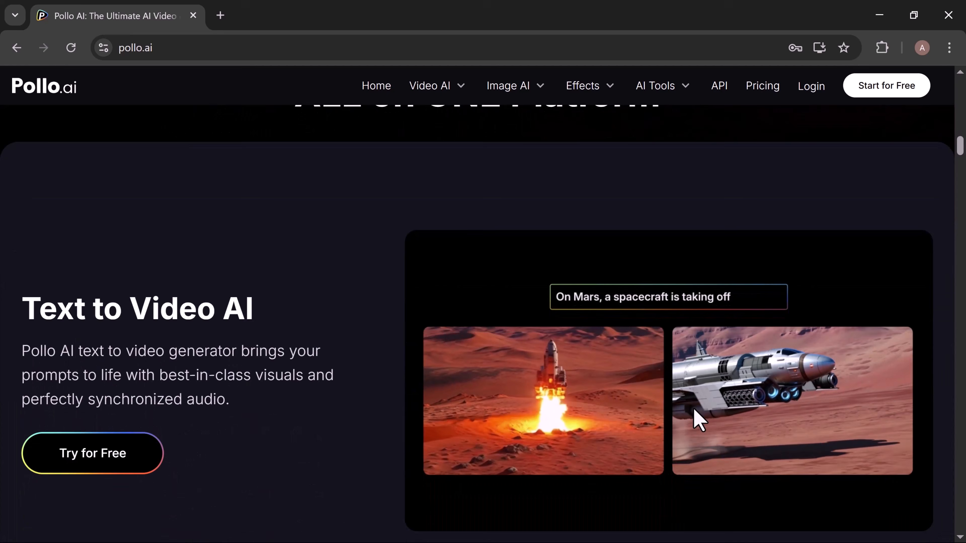
pyautogui.scroll(-6, 699, 421)
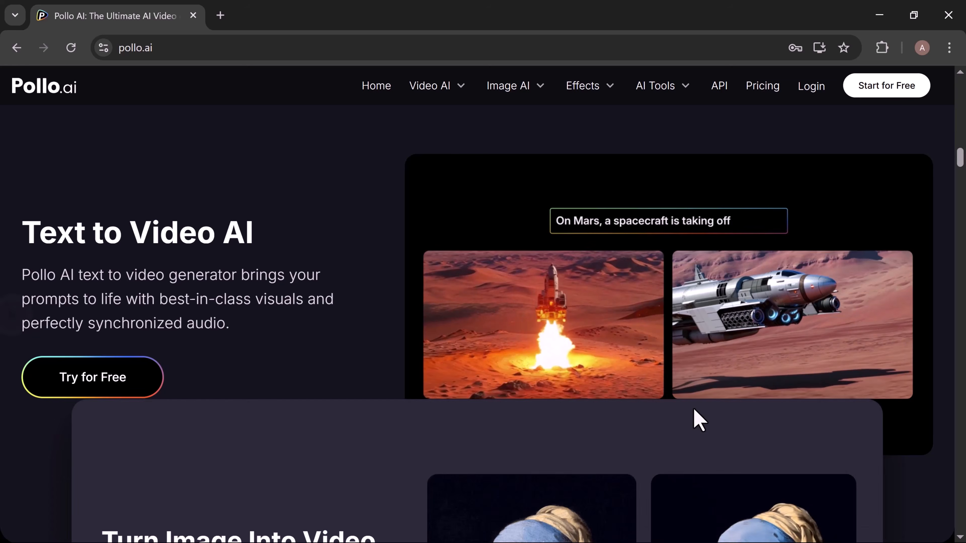
pyautogui.scroll(-2, 700, 420)
pyautogui.scroll(-3, 699, 420)
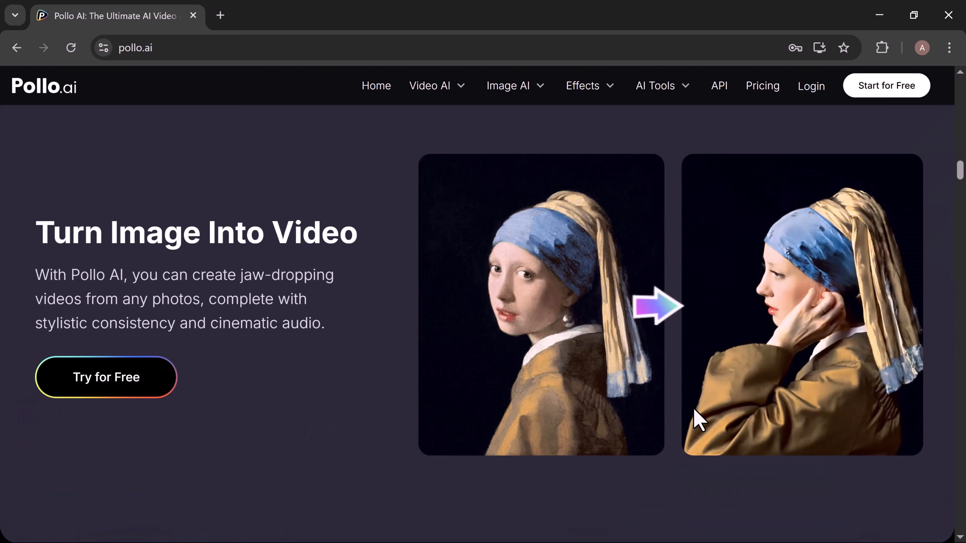
pyautogui.scroll(-5, 699, 420)
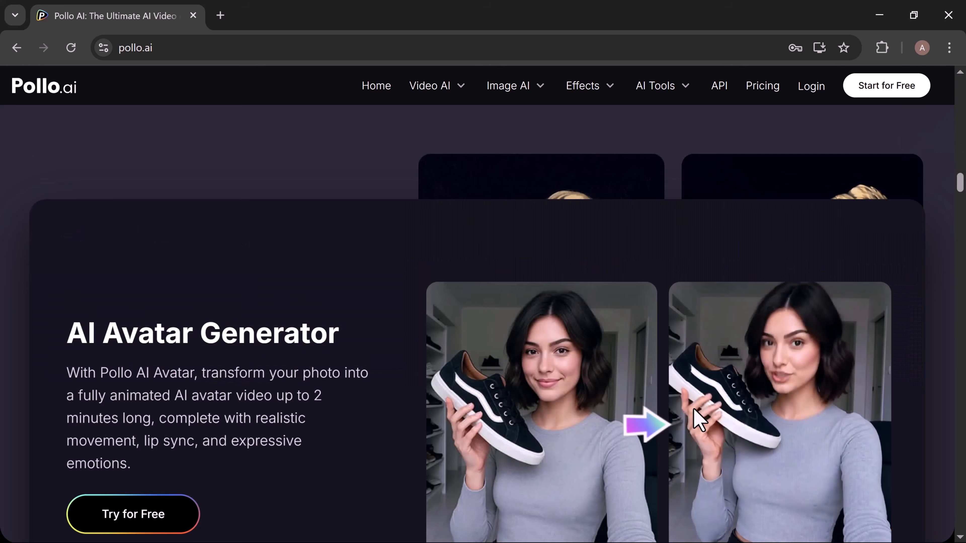
pyautogui.scroll(-5, 699, 420)
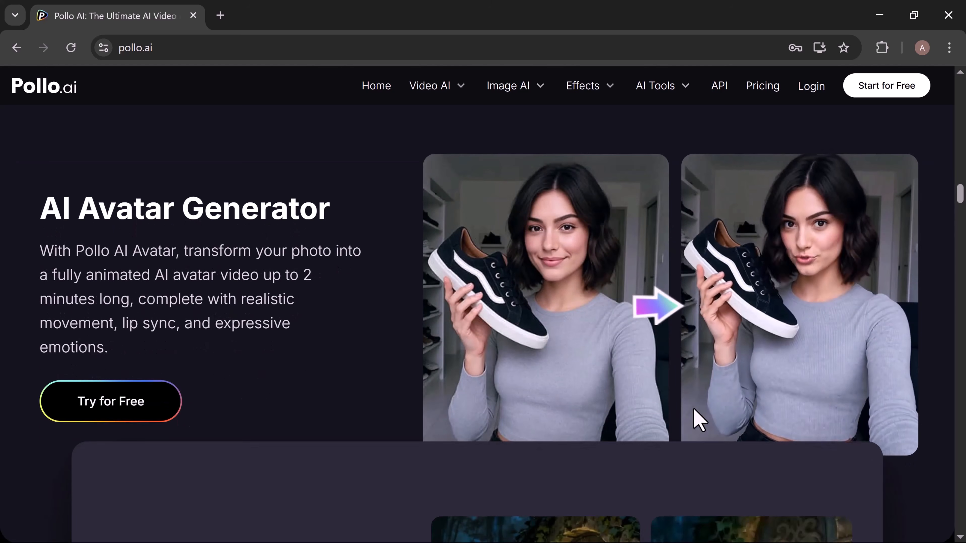
pyautogui.scroll(-5, 699, 420)
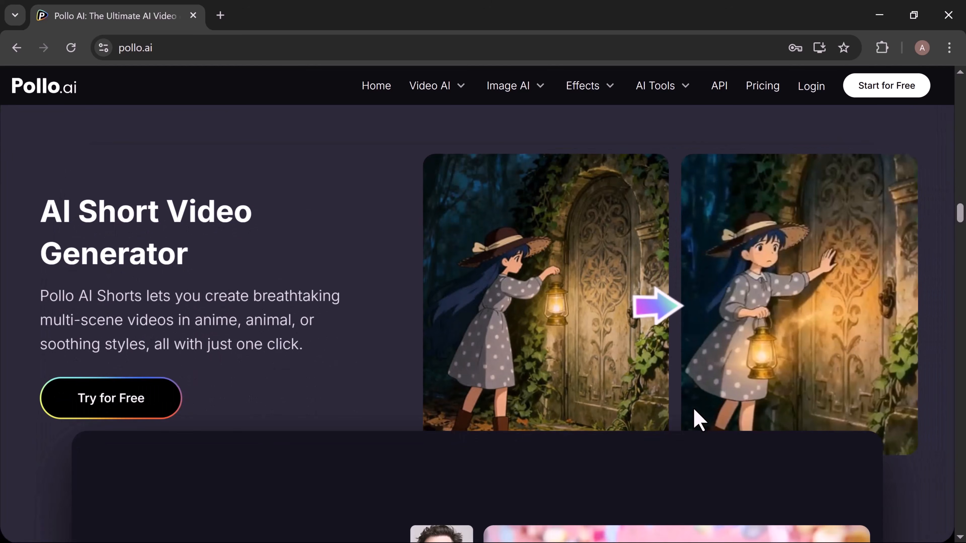
pyautogui.scroll(-5, 699, 420)
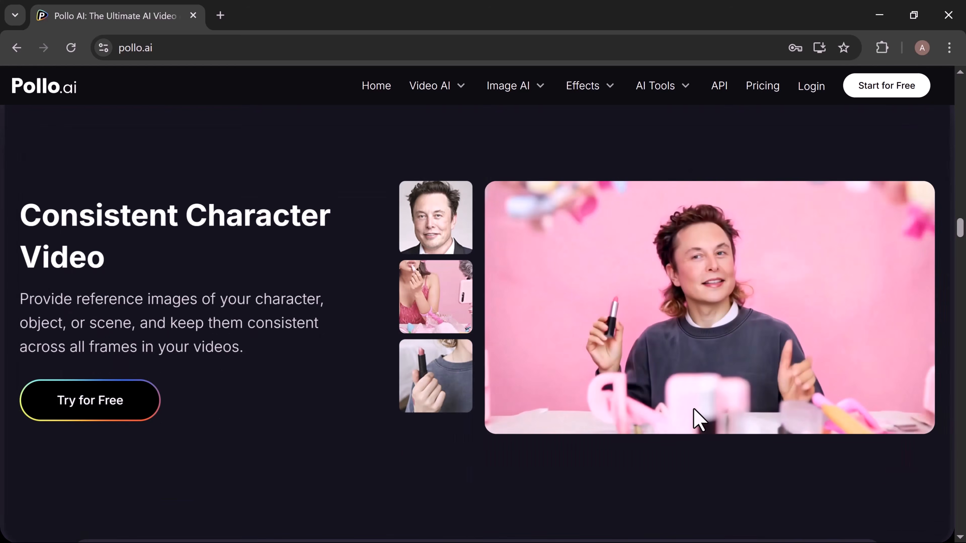
pyautogui.scroll(-5, 699, 420)
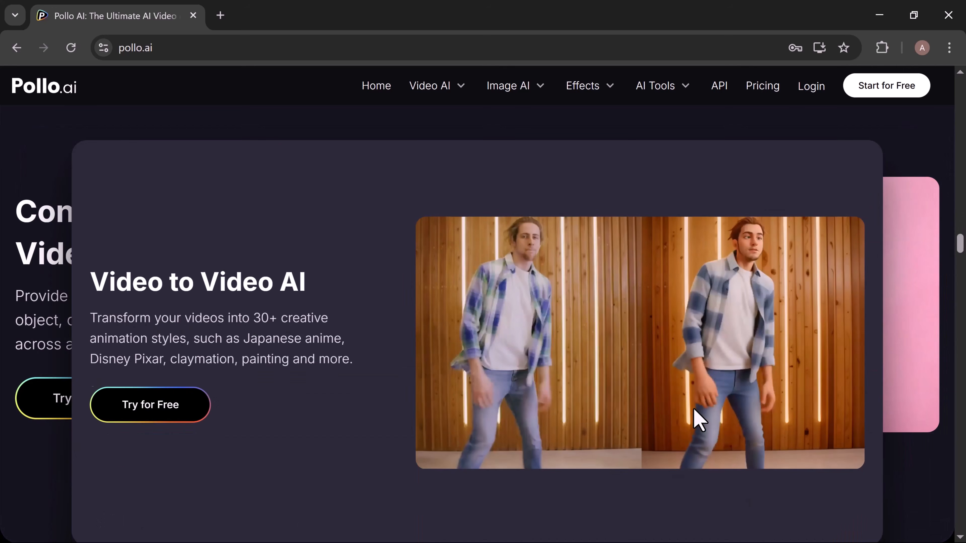
pyautogui.scroll(-2, 699, 420)
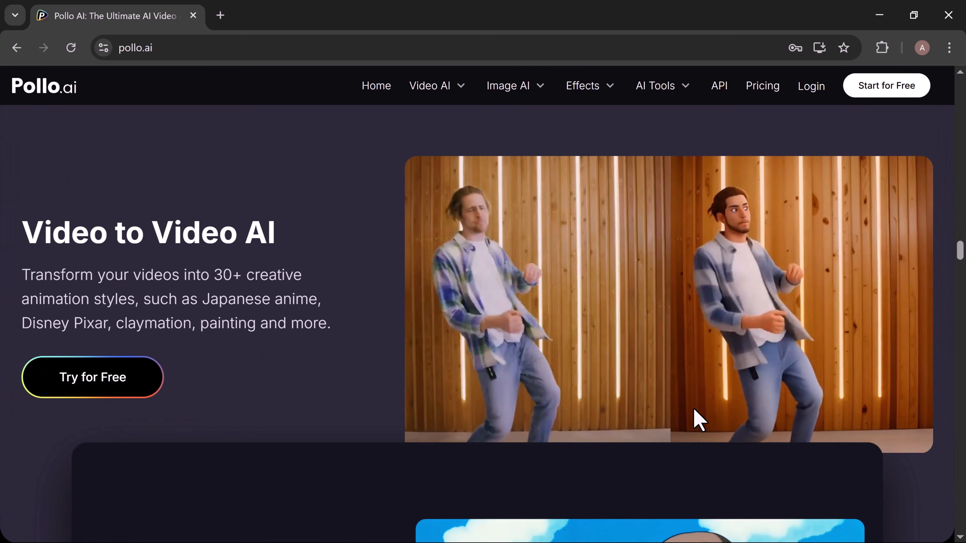
pyautogui.scroll(-5, 699, 420)
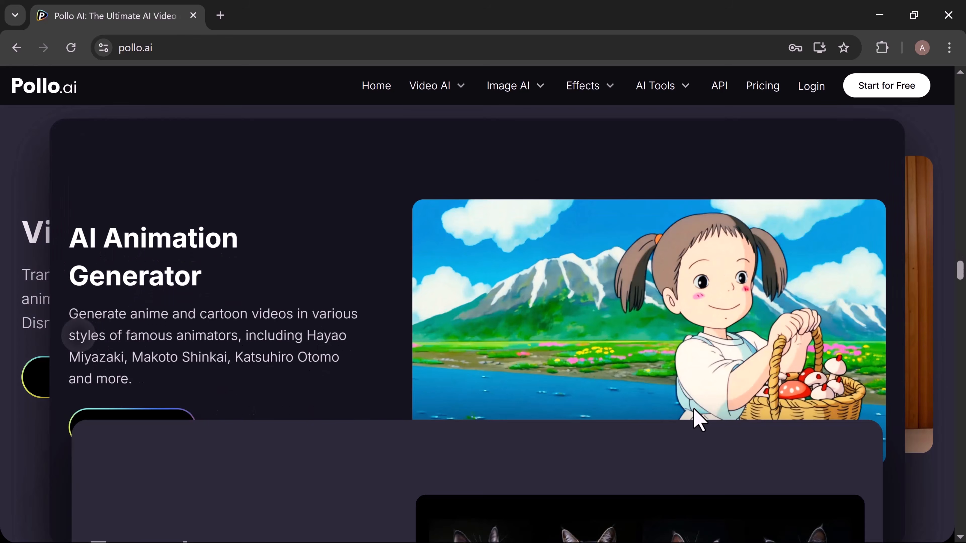
pyautogui.scroll(-5, 699, 420)
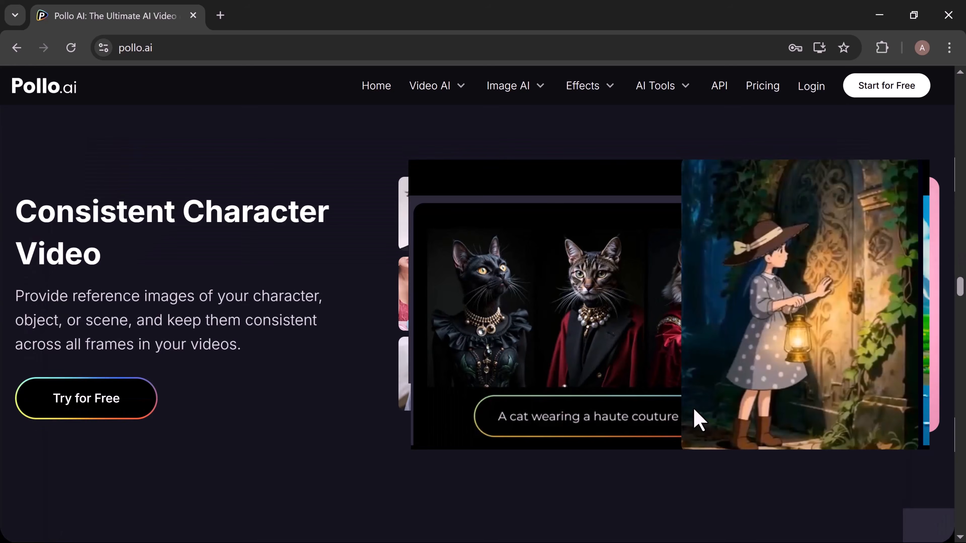
pyautogui.scroll(-5, 699, 421)
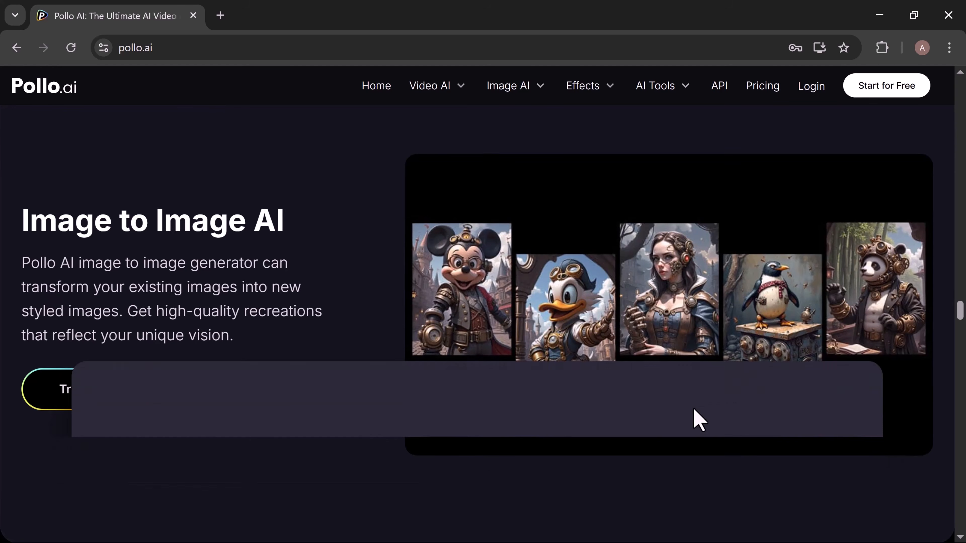
# Browse the landing page's viral effects, enhancement tools, user creations, questions and answers, and footer links.
pyautogui.scroll(-5, 699, 420)
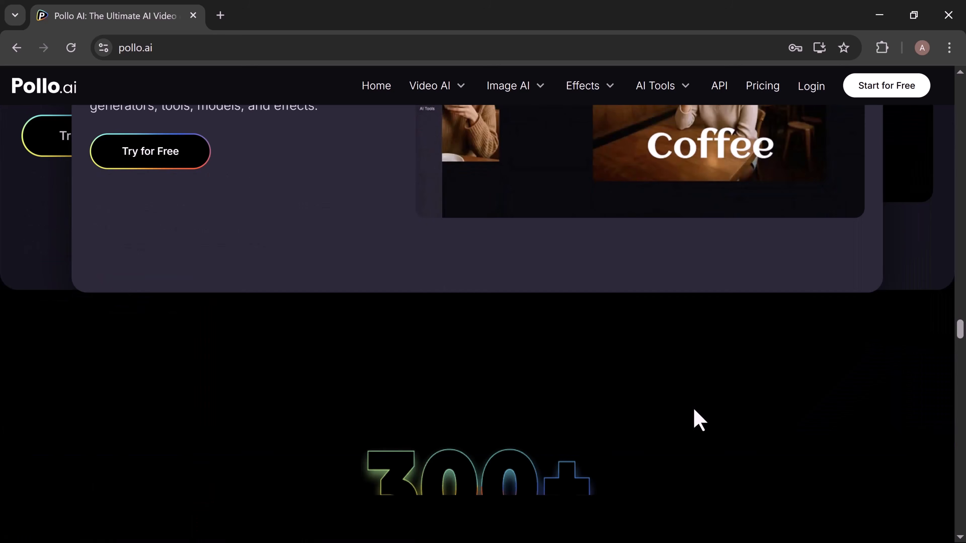
pyautogui.scroll(-2, 699, 420)
pyautogui.scroll(-5, 699, 421)
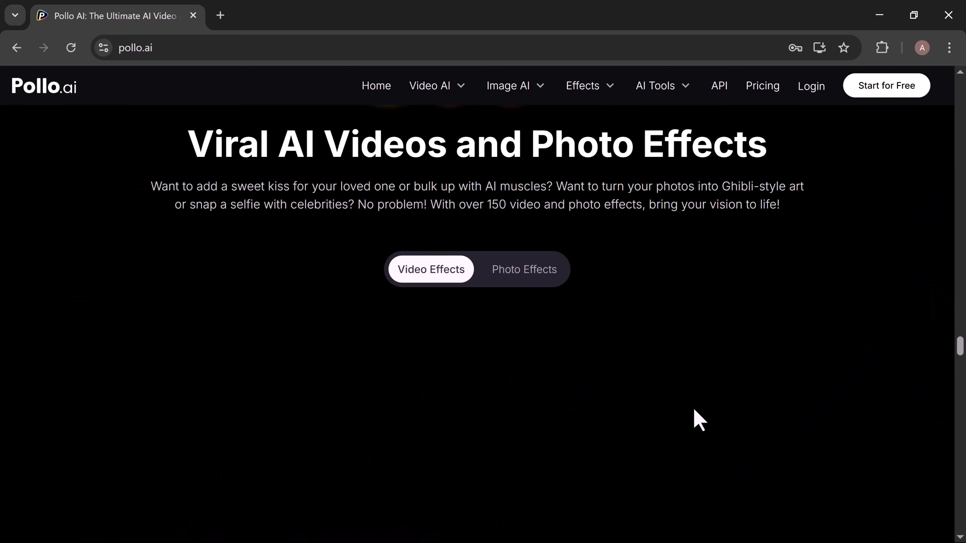
pyautogui.scroll(-5, 699, 420)
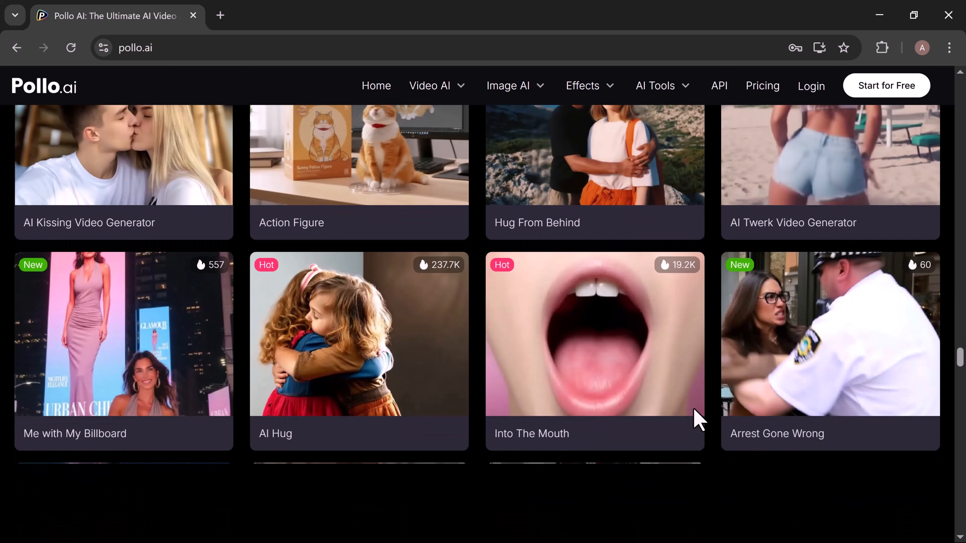
pyautogui.scroll(-9, 700, 421)
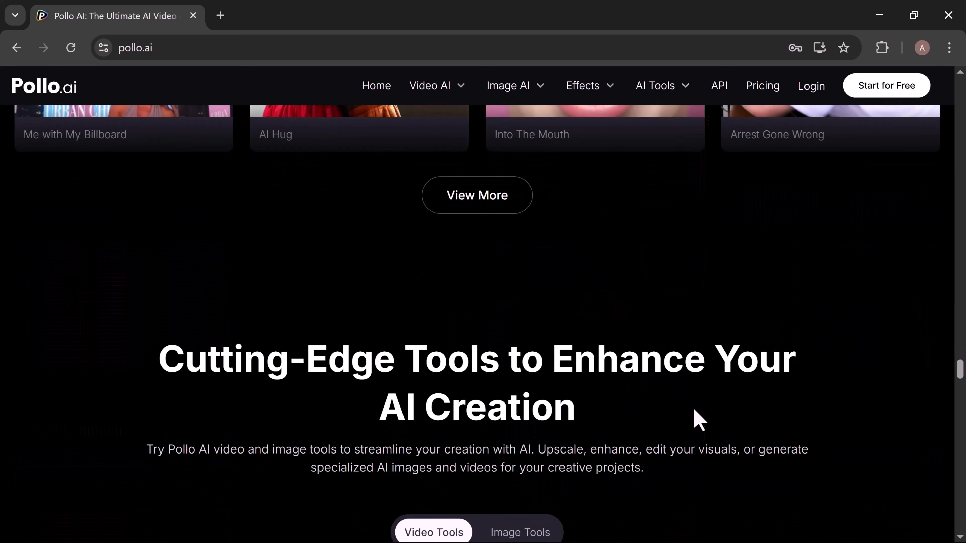
pyautogui.scroll(-12, 694, 408)
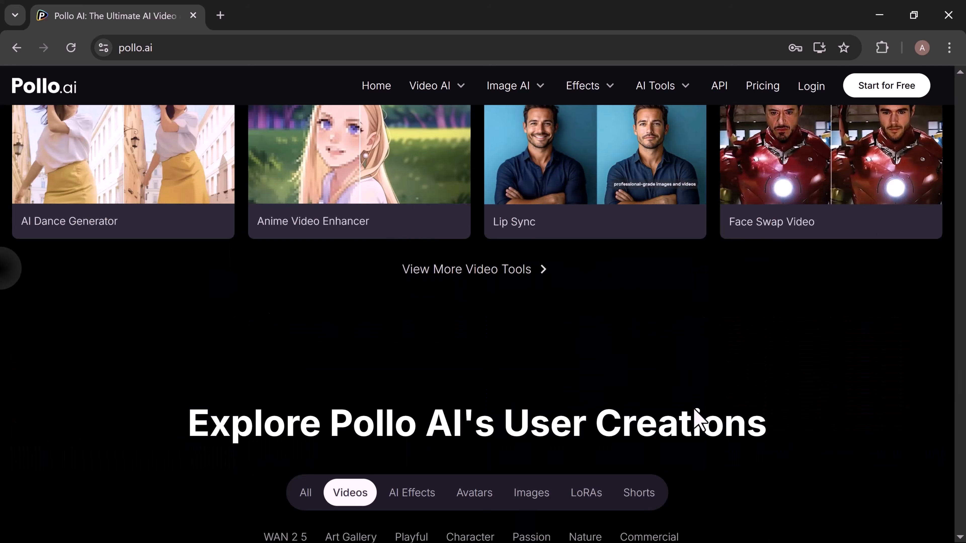
pyautogui.scroll(-10, 693, 409)
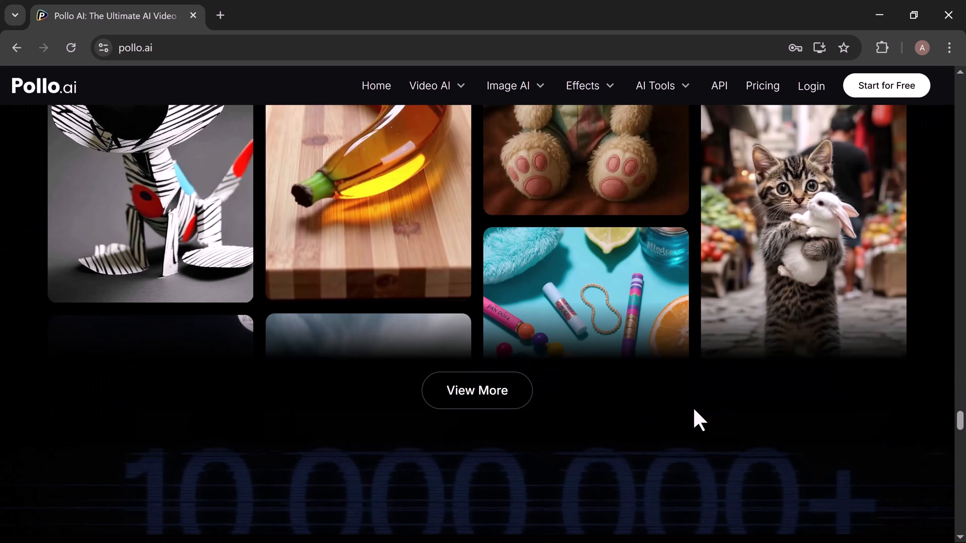
pyautogui.scroll(-10, 699, 421)
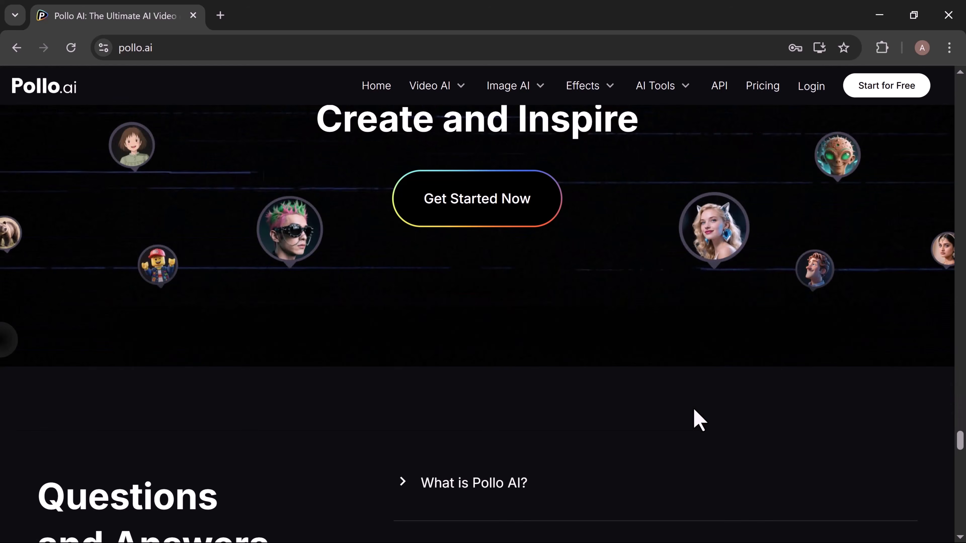
pyautogui.scroll(-10, 699, 420)
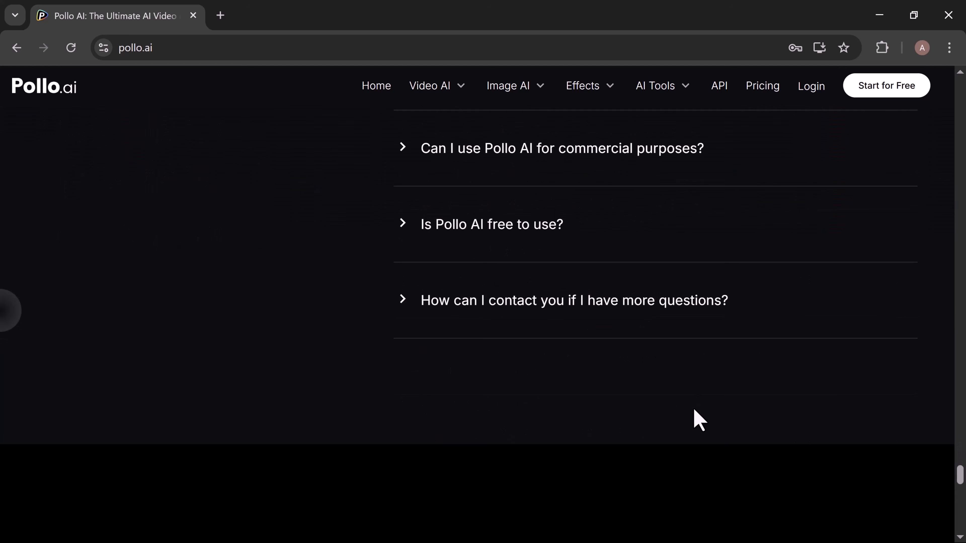
pyautogui.scroll(-10, 699, 420)
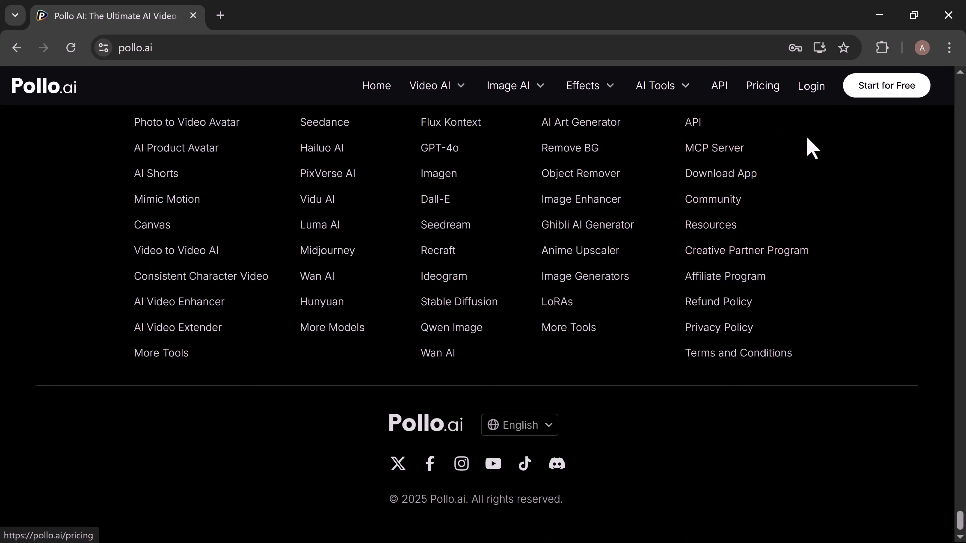
# Start the free sign-up to get into the Pollo AI dashboard.
pyautogui.click(876, 87)
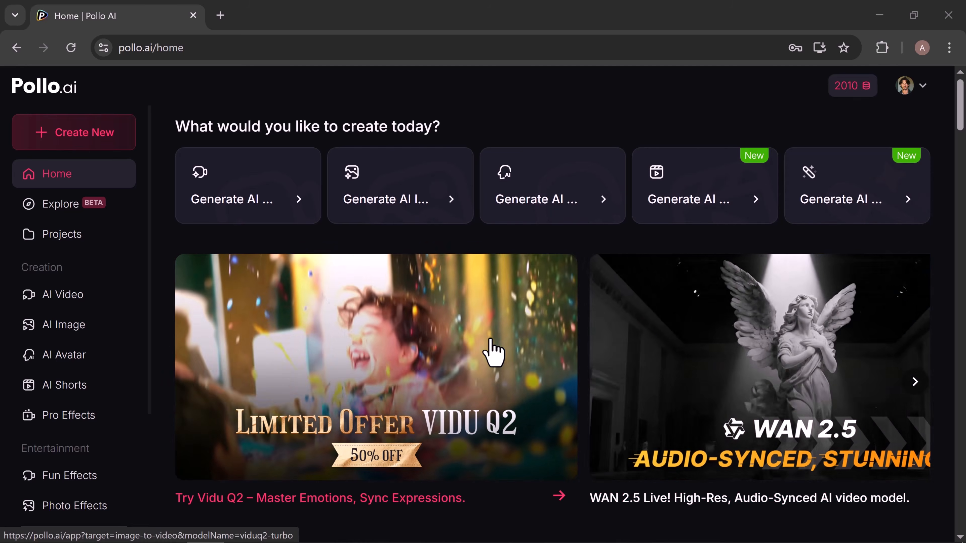
# Look over the dashboard's AI tools, its effect categories from Action Movements to Dancing, and the remaining navigation entries.
pyautogui.scroll(-10, 493, 352)
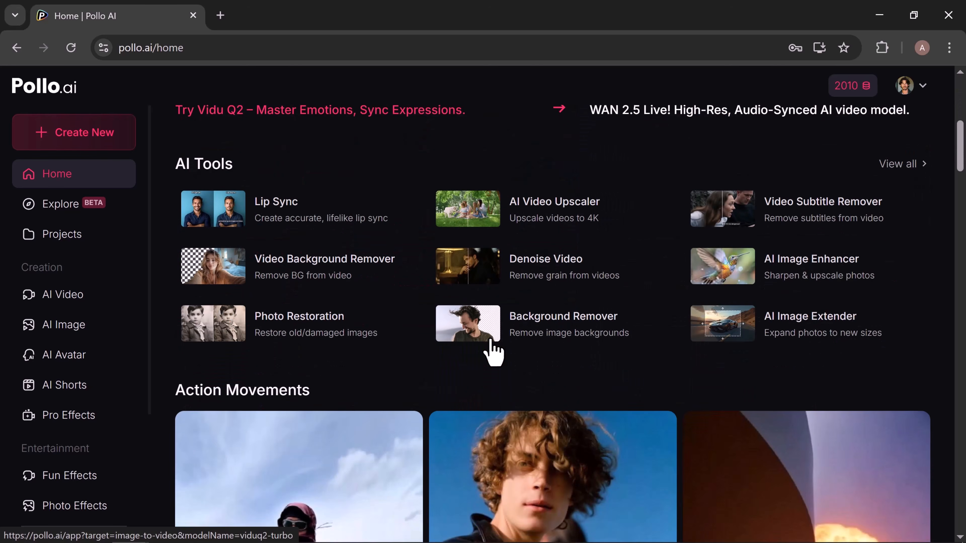
pyautogui.scroll(-10, 493, 352)
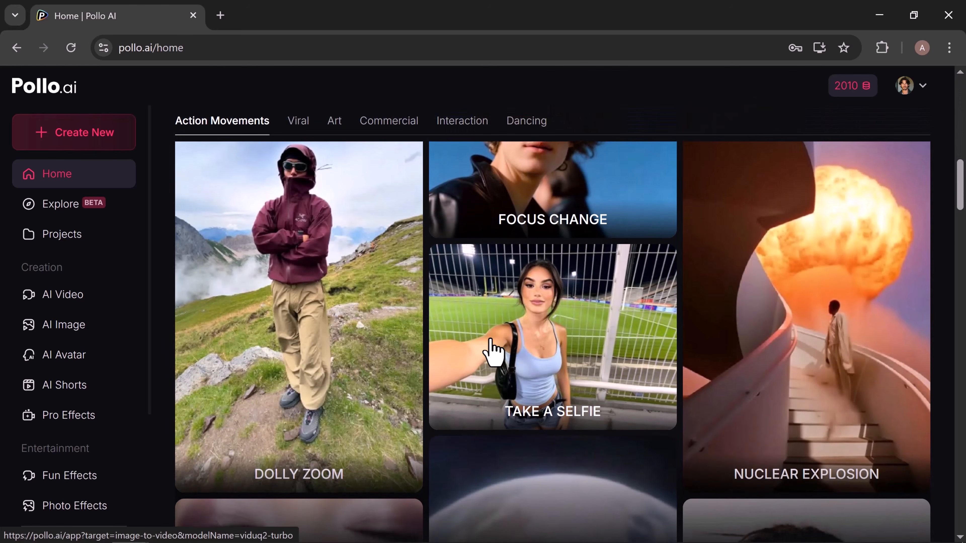
pyautogui.scroll(-20, 492, 352)
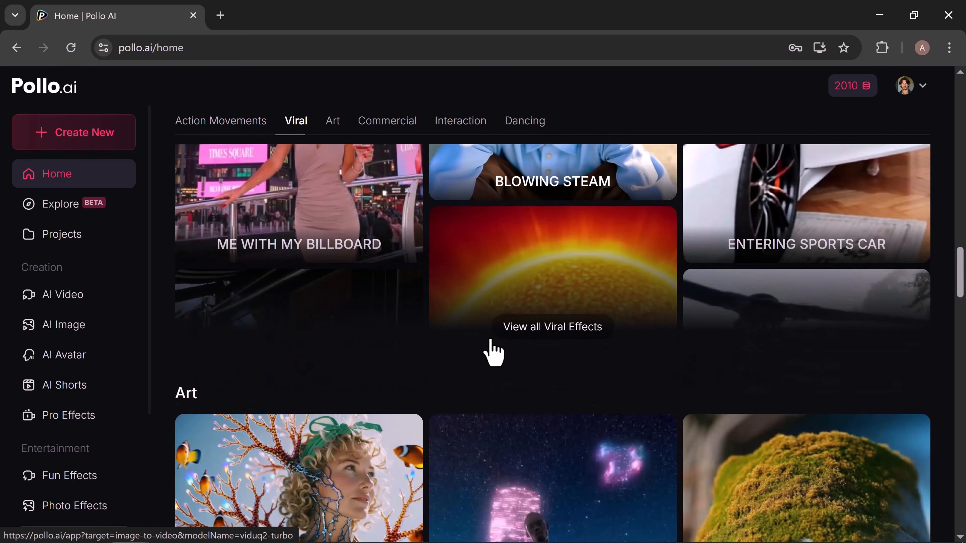
pyautogui.scroll(-20, 492, 352)
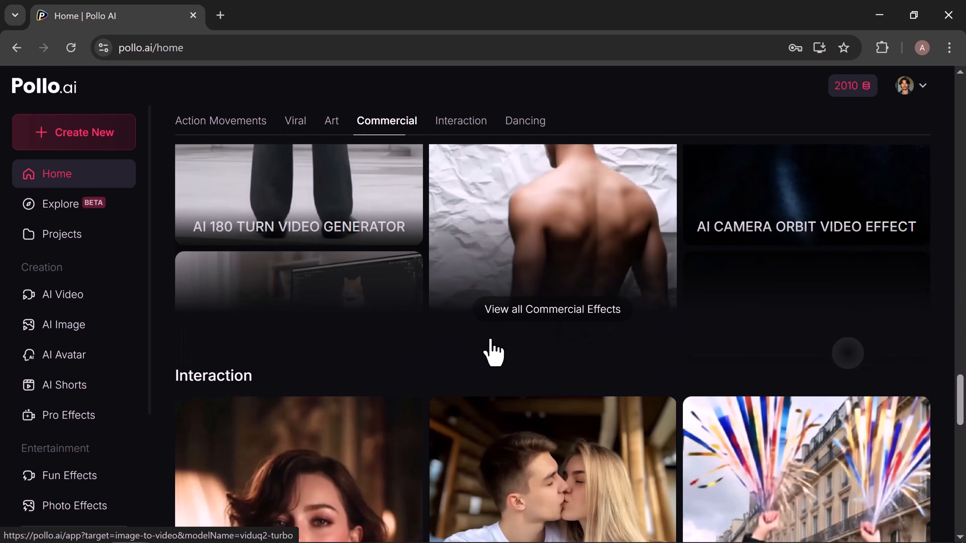
pyautogui.scroll(-15, 493, 352)
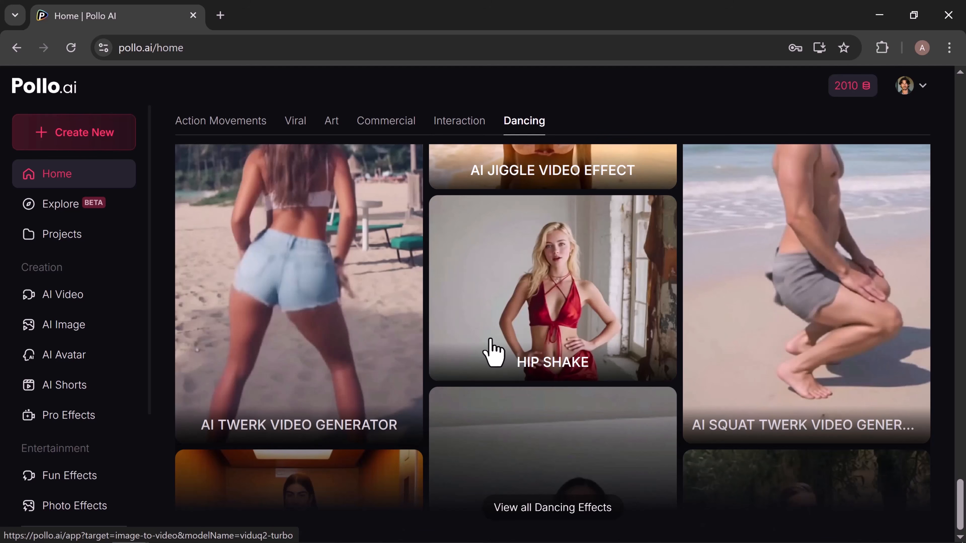
pyautogui.scroll(20, 493, 352)
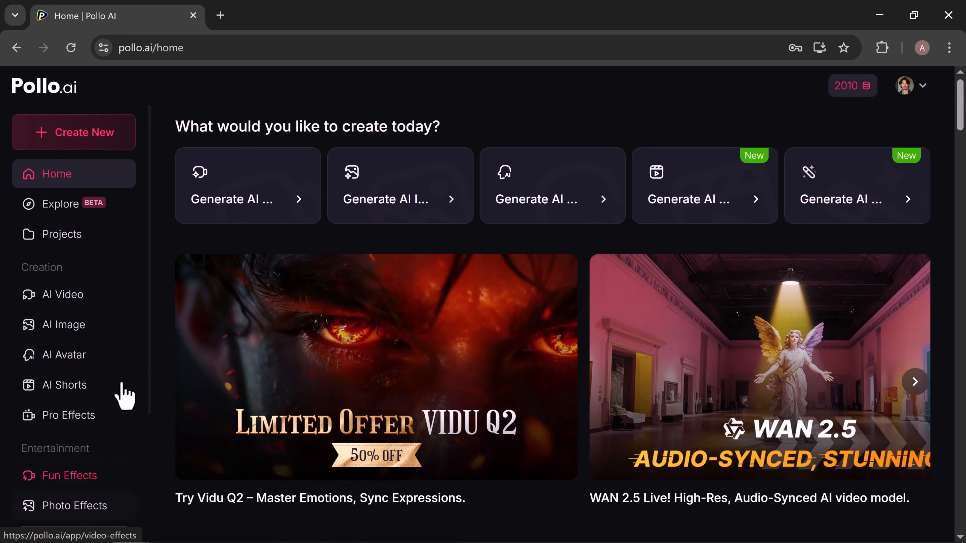
pyautogui.scroll(-1, 153, 430)
pyautogui.scroll(-5, 154, 430)
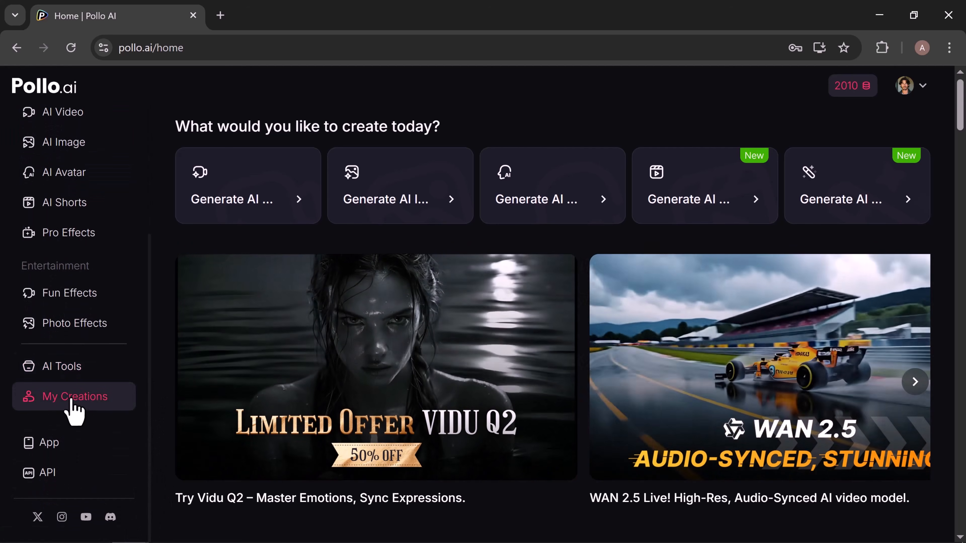
pyautogui.moveTo(69, 451)
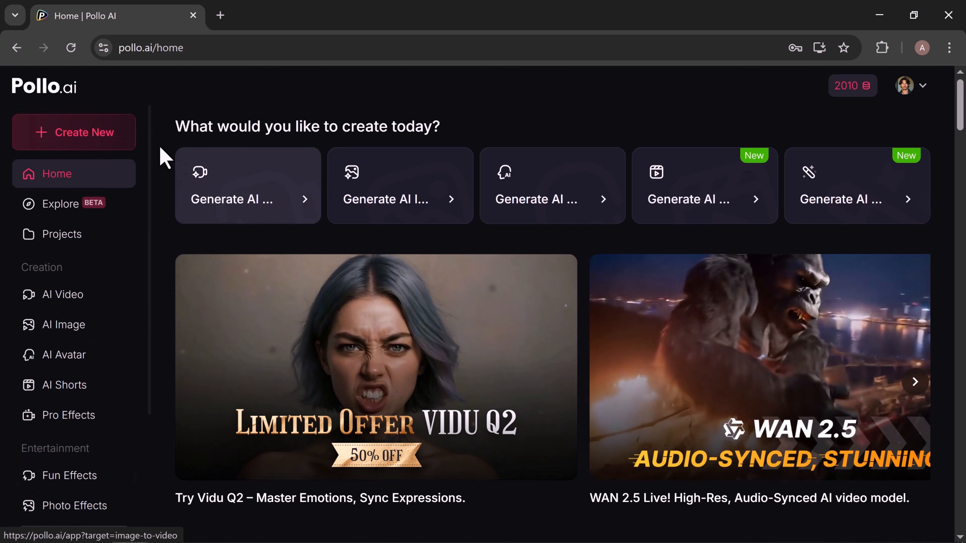
# Examine the video, image, avatar and shorts tools offered for new creations in Easy Mode and Canvas Mode.
pyautogui.click(61, 144)
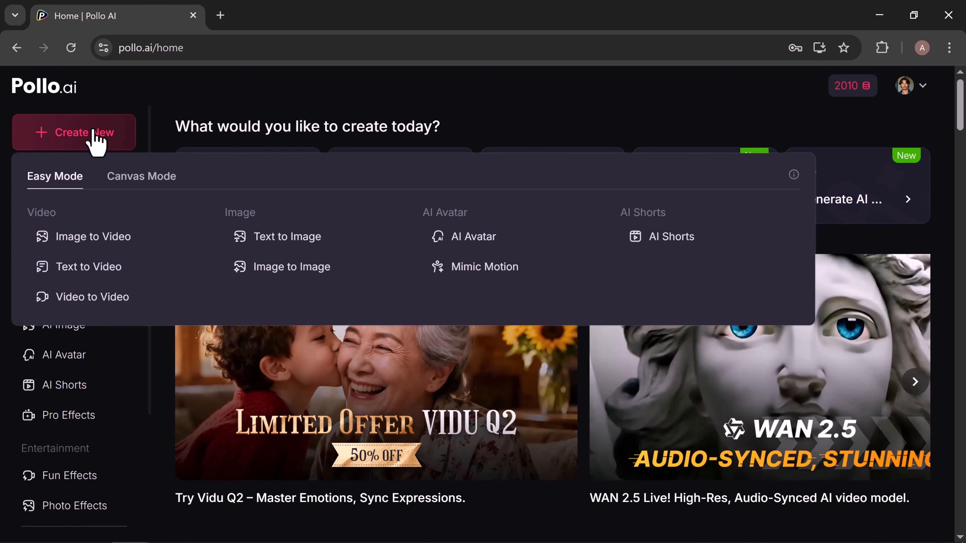
pyautogui.click(148, 178)
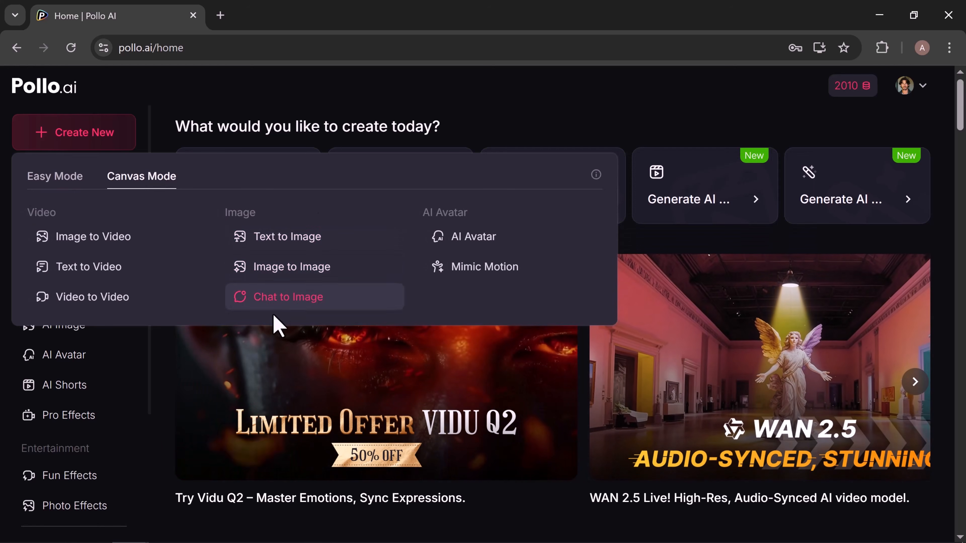
pyautogui.click(75, 181)
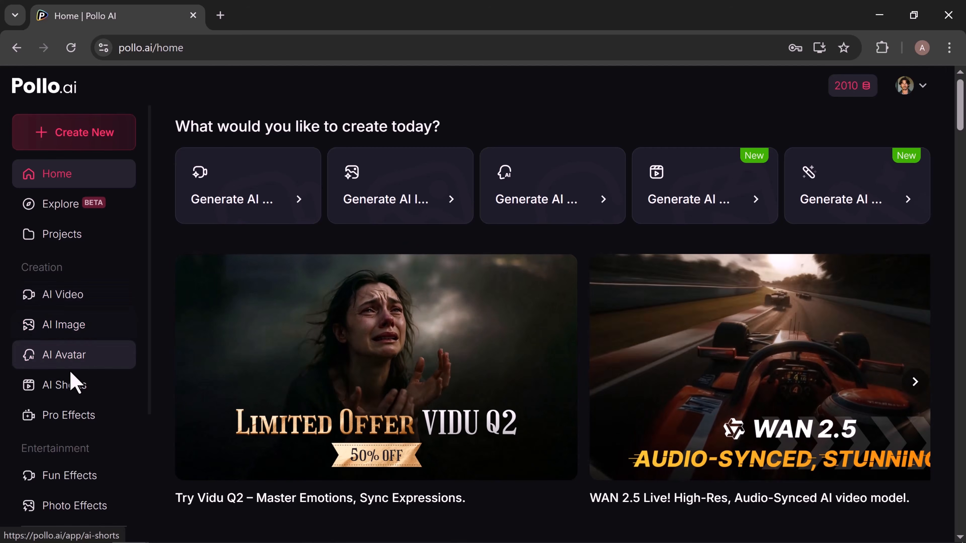
# Open AI Avatar, browse the ready-made avatars, and start a similar video from the female tennis player.
pyautogui.click(52, 364)
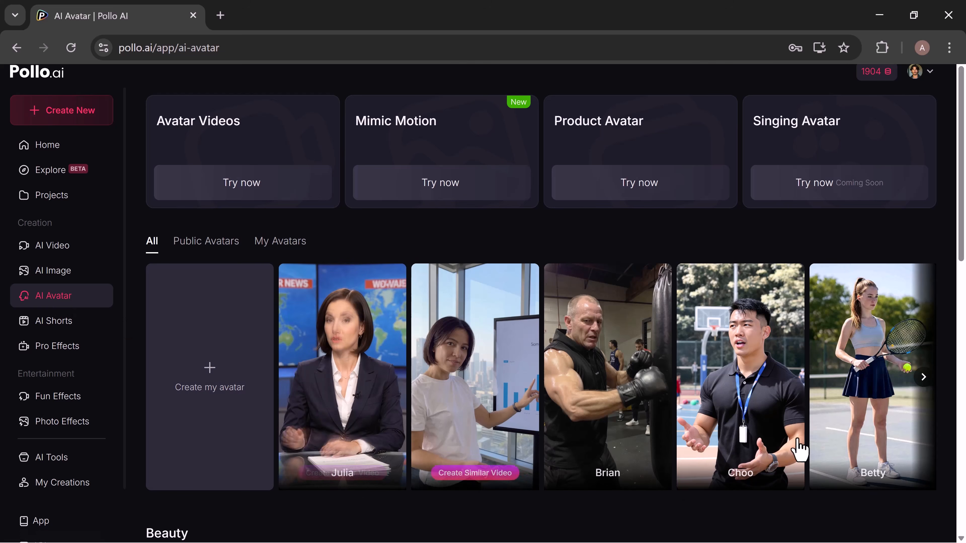
pyautogui.click(922, 378)
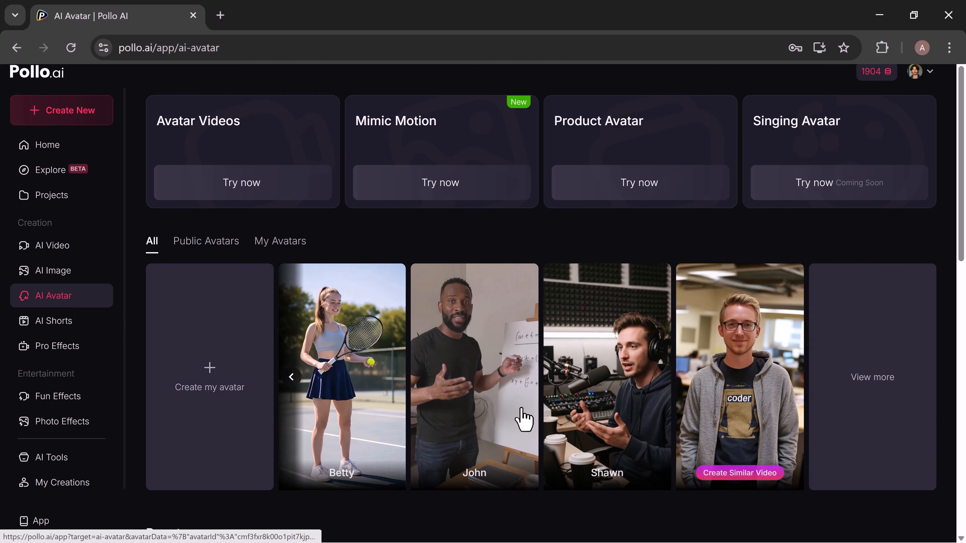
pyautogui.click(292, 378)
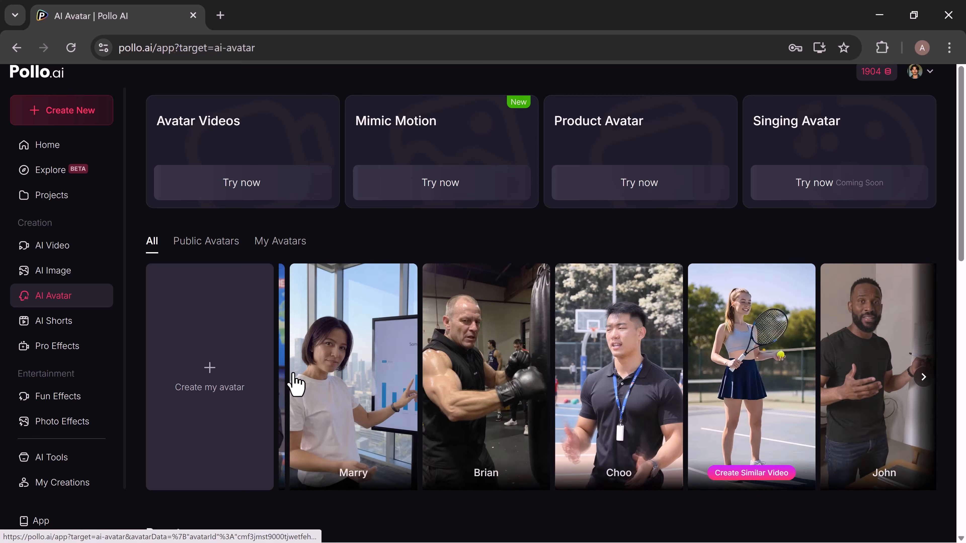
pyautogui.click(871, 473)
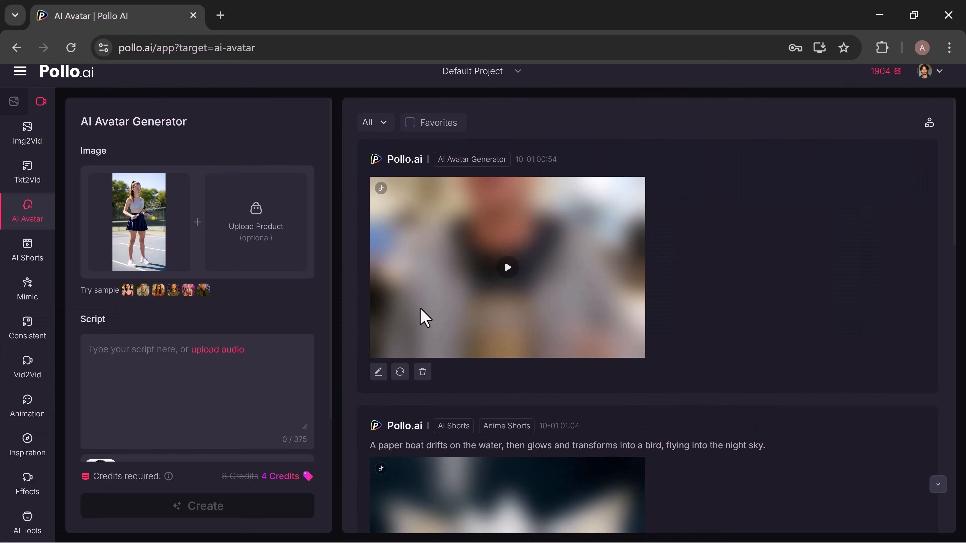
# Generate a product placement of the tennis avatar with the tan hat image and keep the second resulting picture.
pyautogui.scroll(-6, 497, 331)
pyautogui.click(155, 228)
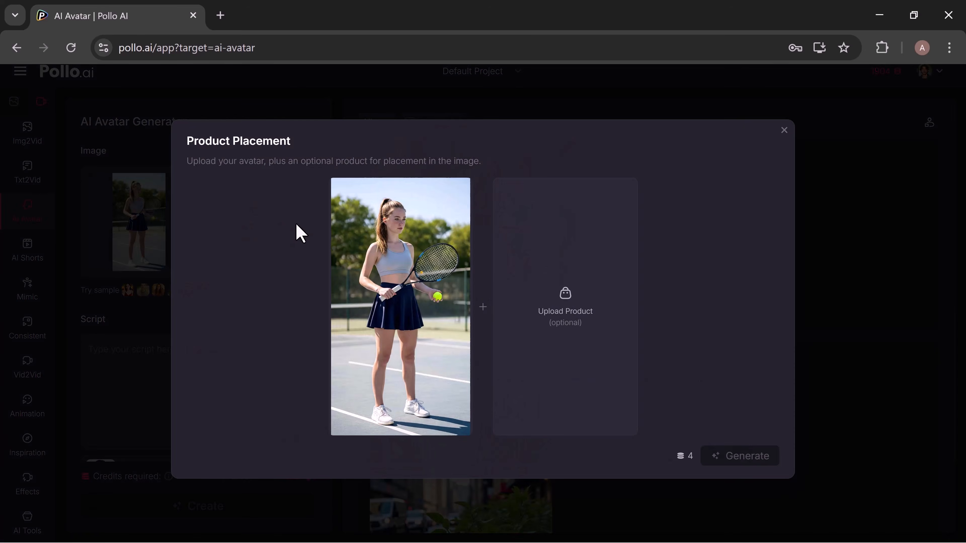
pyautogui.click(576, 313)
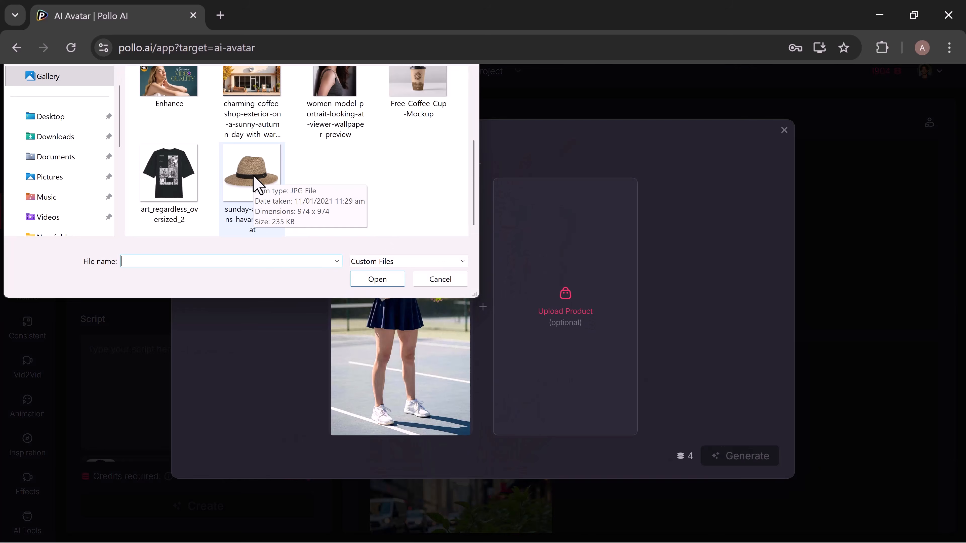
pyautogui.doubleClick(253, 176)
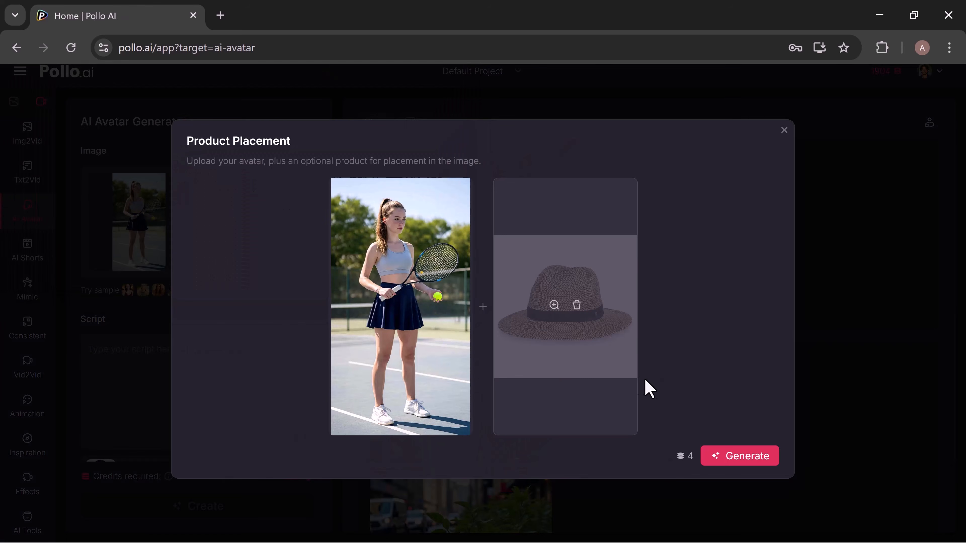
pyautogui.click(729, 459)
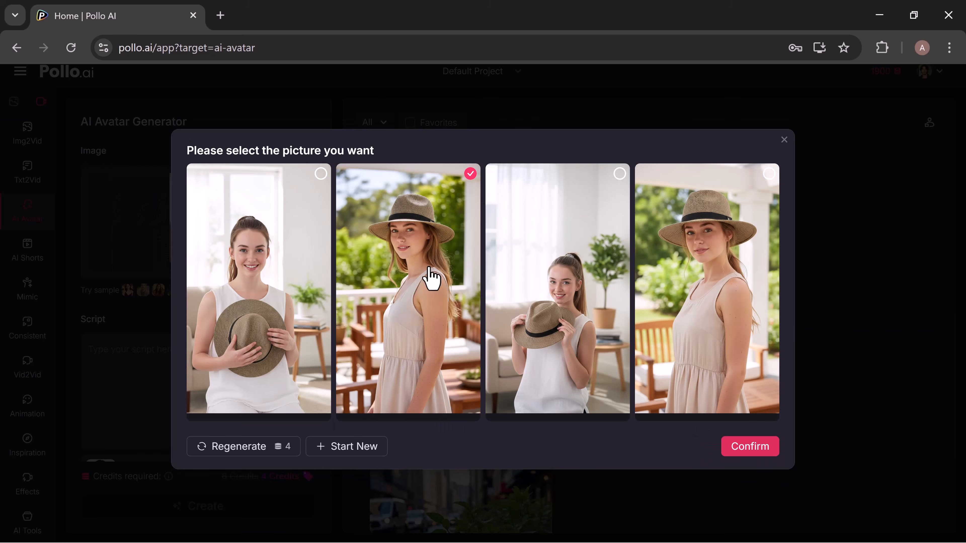
pyautogui.click(745, 449)
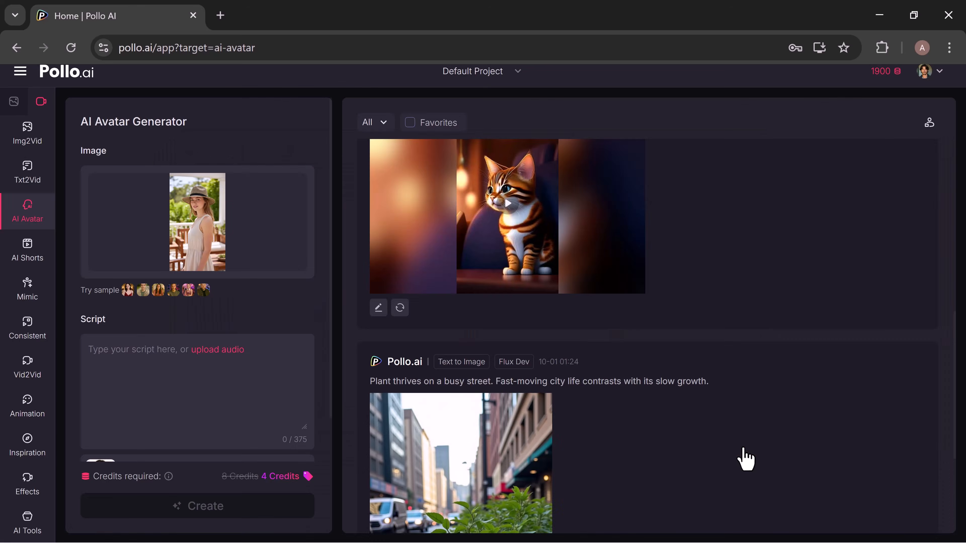
# Enter the virtual-buddy greeting script beginning "Hey everyone! I'm finally here" and assign the Peaceful Lady voice to it.
pyautogui.click(164, 363)
pyautogui.write('Hey everyone! I’m finally here — your virtual buddy, bringing energy, style, and a bit of fun to your screen. Stick around, because this is just the beginning!')
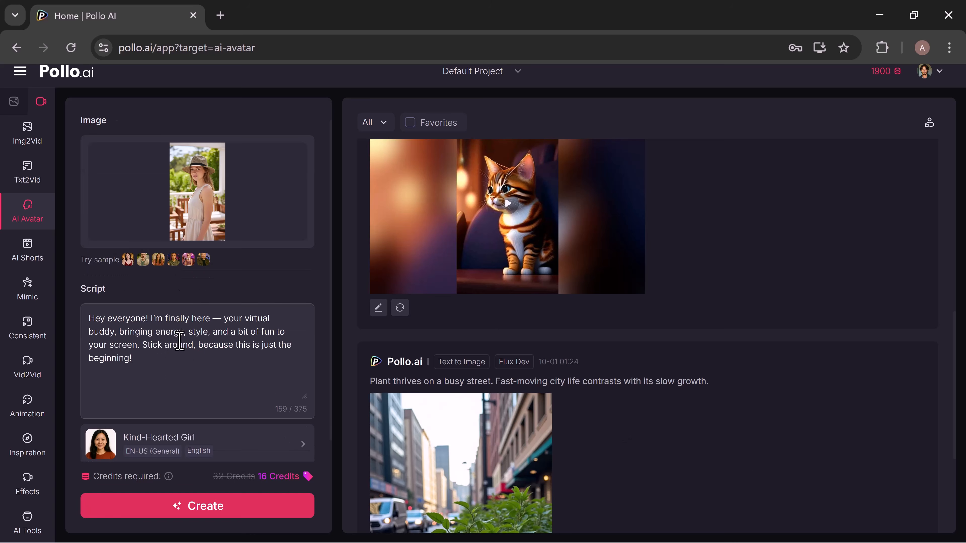
pyautogui.click(203, 442)
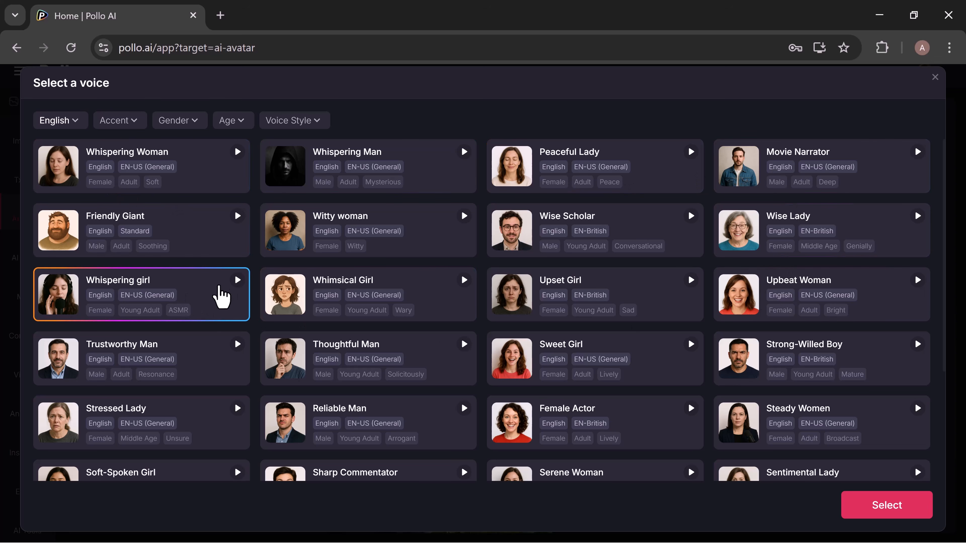
pyautogui.click(239, 283)
pyautogui.click(664, 162)
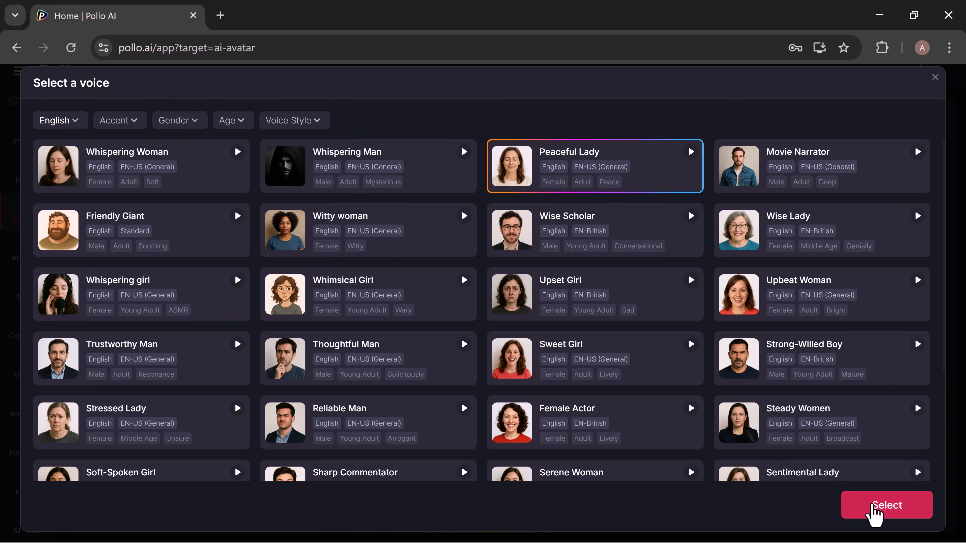
pyautogui.click(879, 511)
pyautogui.scroll(-3, 311, 421)
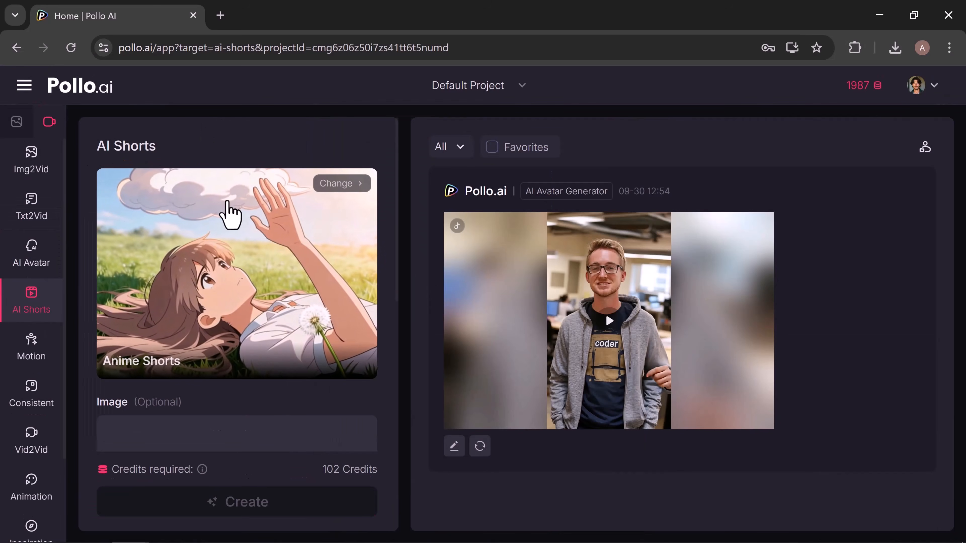
# Choose Anime Shorts with the topic "A paper boat drifts on the water, then glows and transforms into a bird, flying into the night sky.".
pyautogui.click(341, 190)
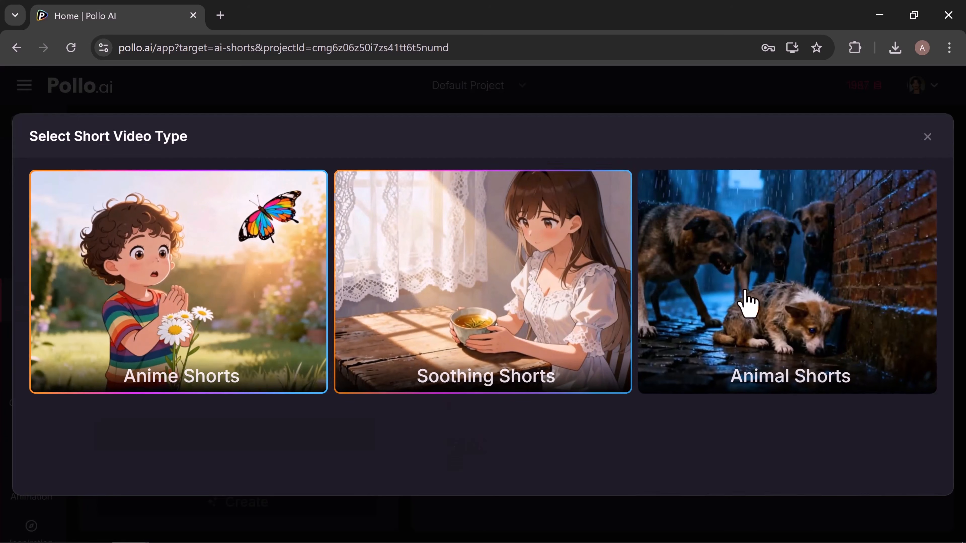
pyautogui.click(233, 335)
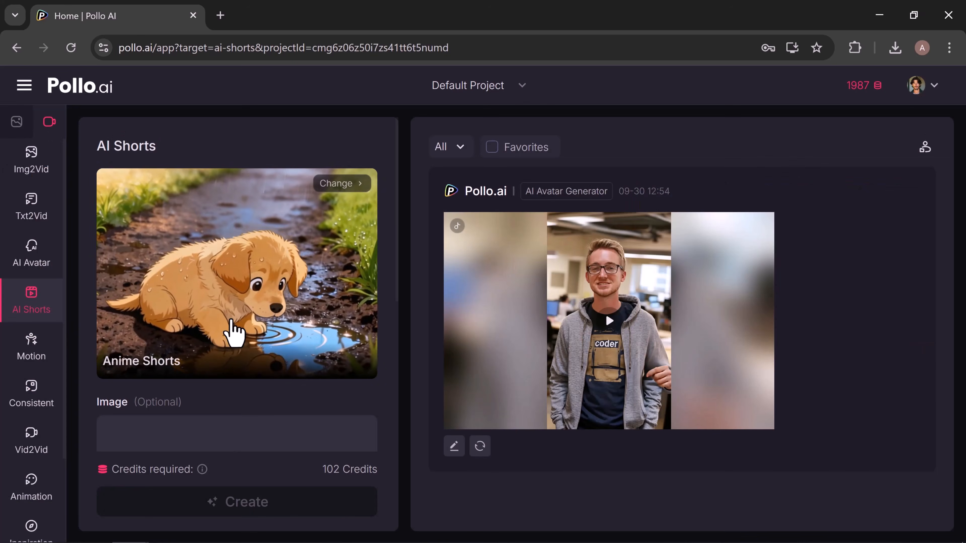
pyautogui.scroll(-4, 231, 330)
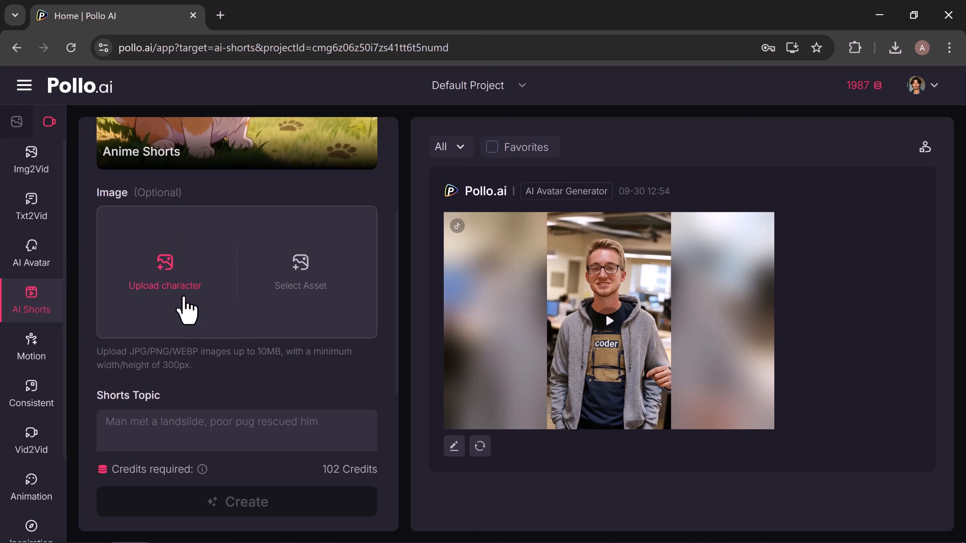
pyautogui.scroll(-4, 187, 339)
pyautogui.click(152, 293)
pyautogui.write('A paper boat drifts on the water, then glows and transforms into a bird, flying into the night sky.')
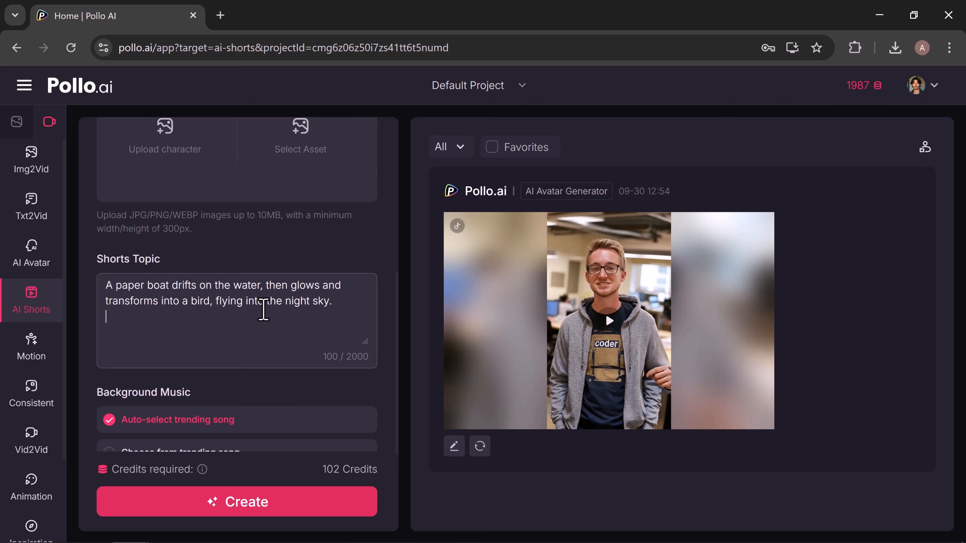
# Configure the short for 3s per shot and 2 shots, keeping the 9:16 aspect ratio.
pyautogui.scroll(-5, 264, 310)
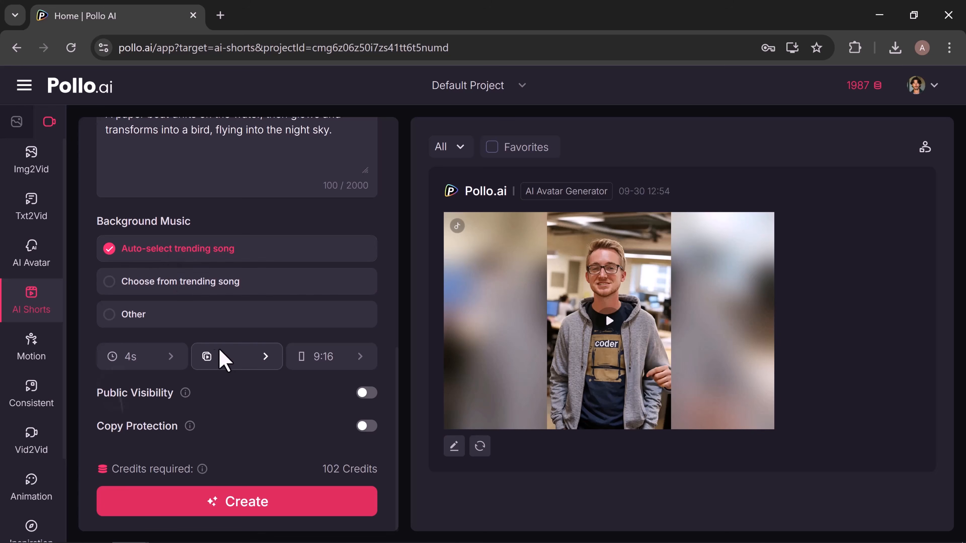
pyautogui.click(168, 364)
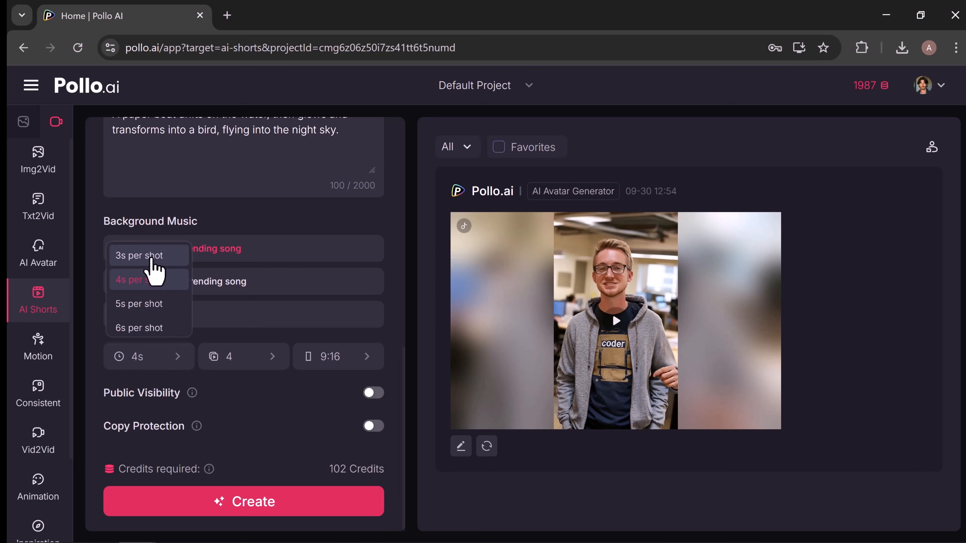
pyautogui.click(152, 257)
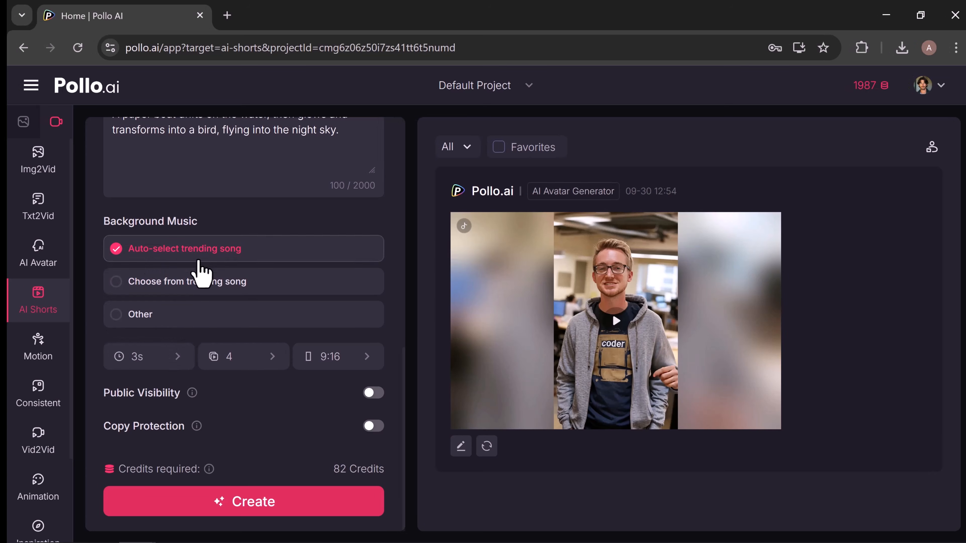
pyautogui.click(269, 365)
pyautogui.click(249, 281)
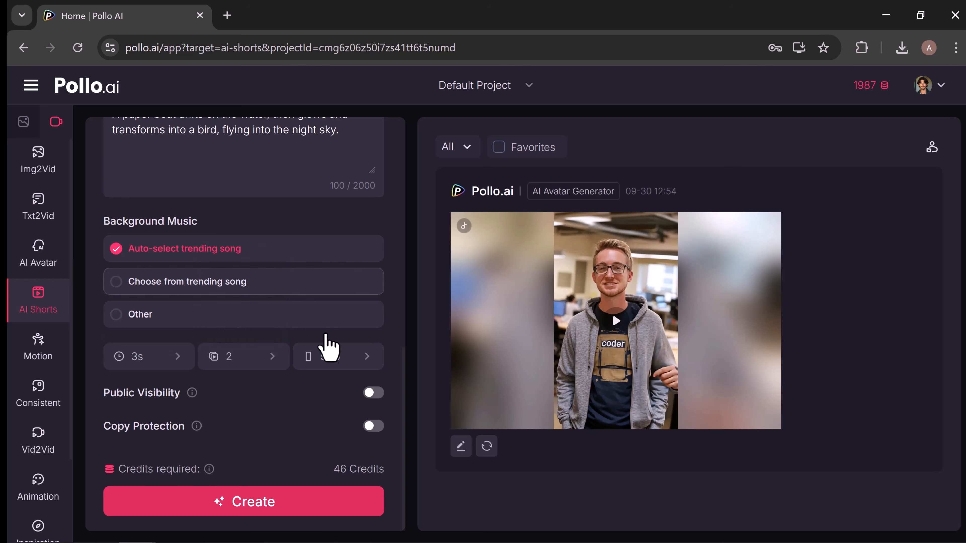
pyautogui.click(334, 362)
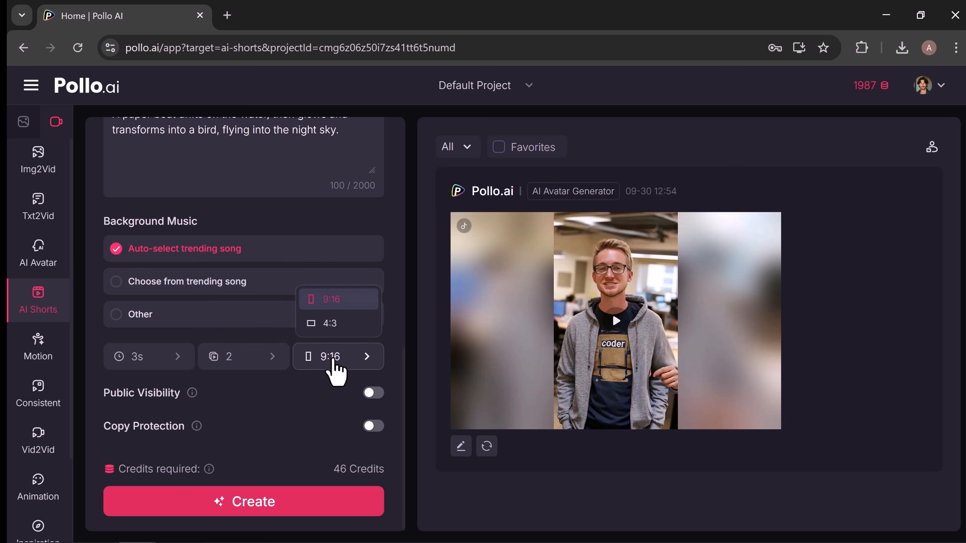
pyautogui.click(333, 358)
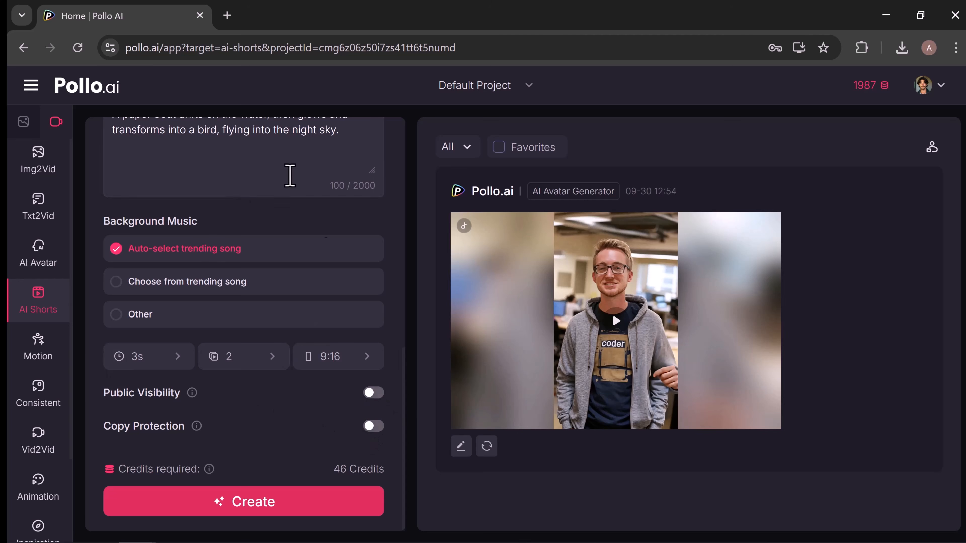
# Generate the paper boat anime short and play back the finished video.
pyautogui.click(240, 508)
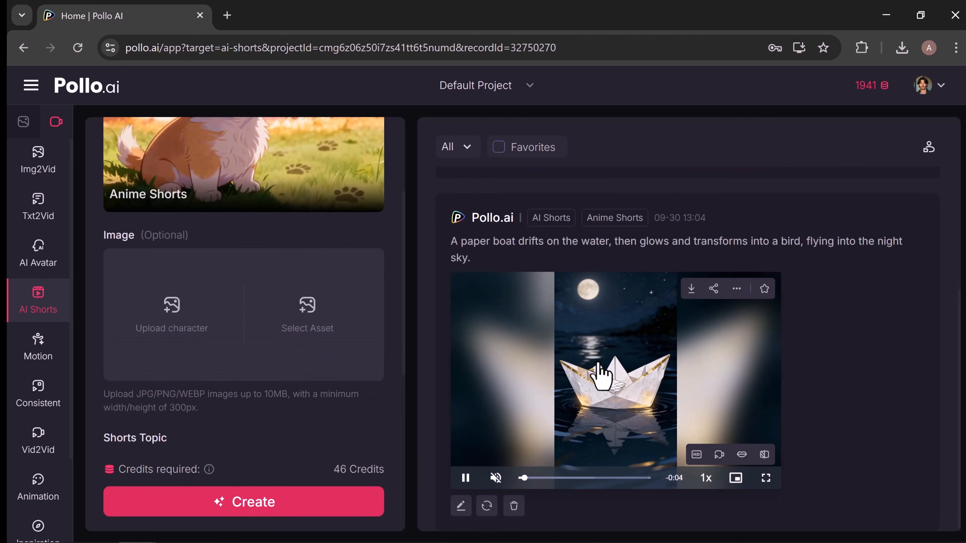
pyautogui.click(600, 377)
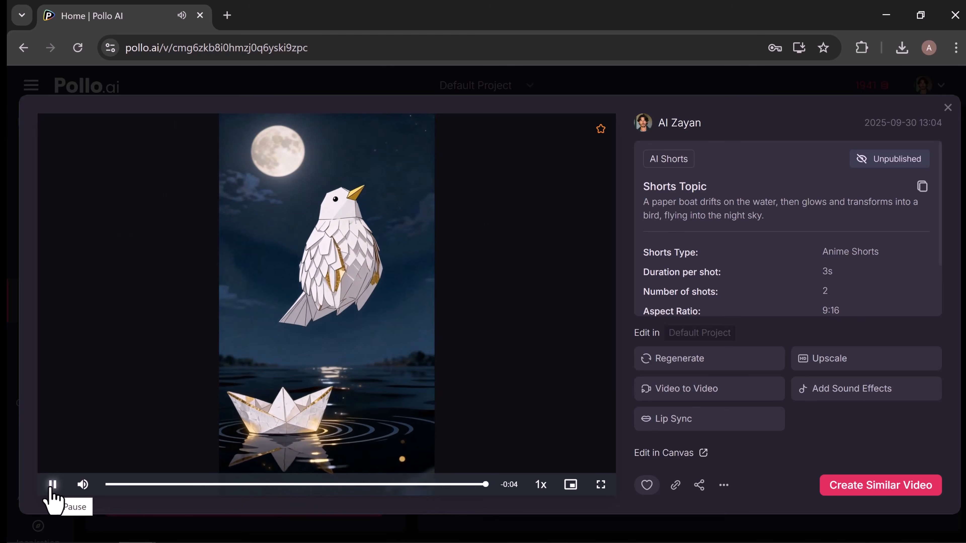
pyautogui.click(51, 487)
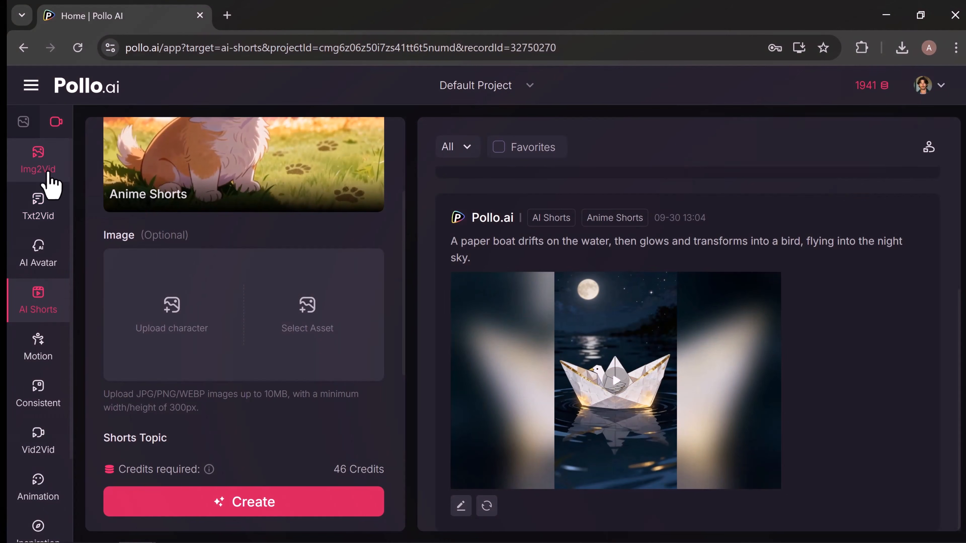
# Open Image to Video, browse the available models, and select Kling 2.5 Turbo.
pyautogui.click(49, 173)
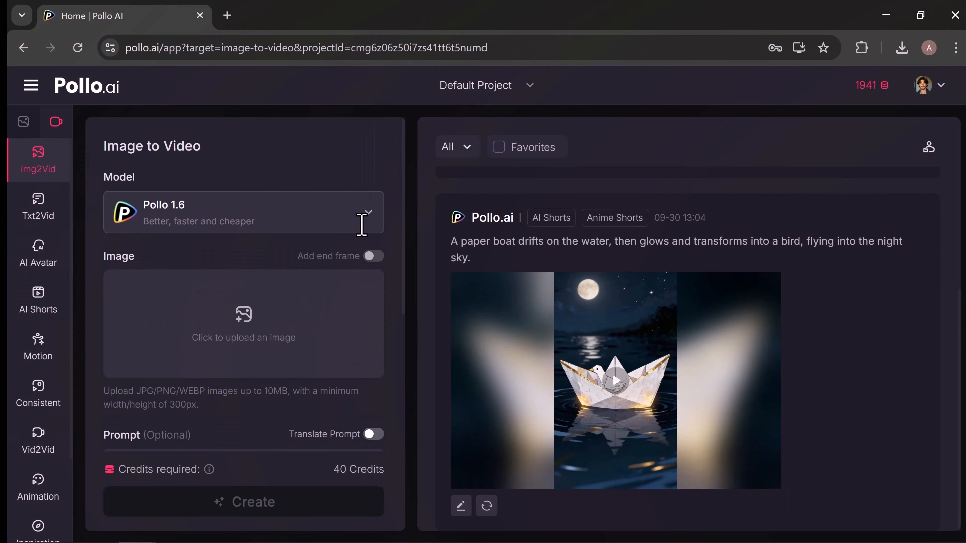
pyautogui.click(362, 226)
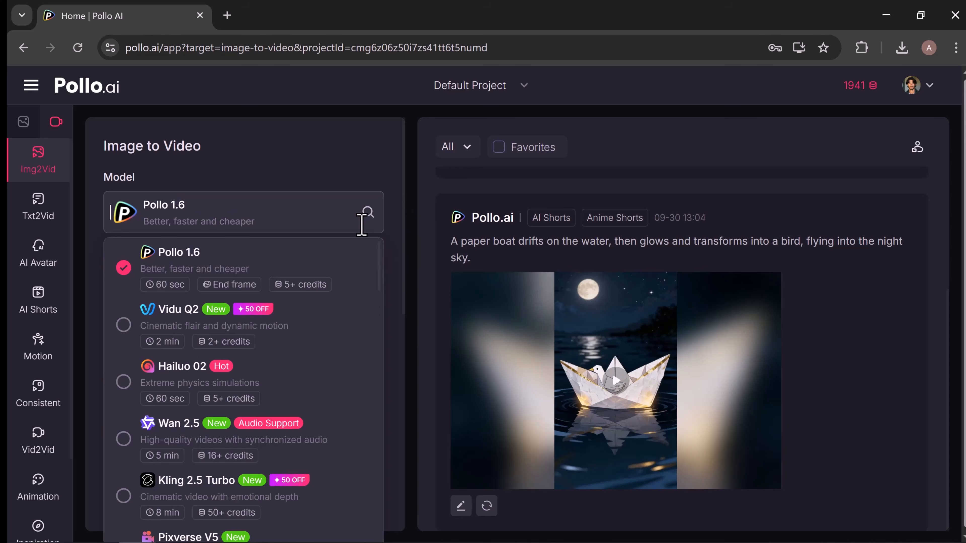
pyautogui.scroll(-3, 310, 297)
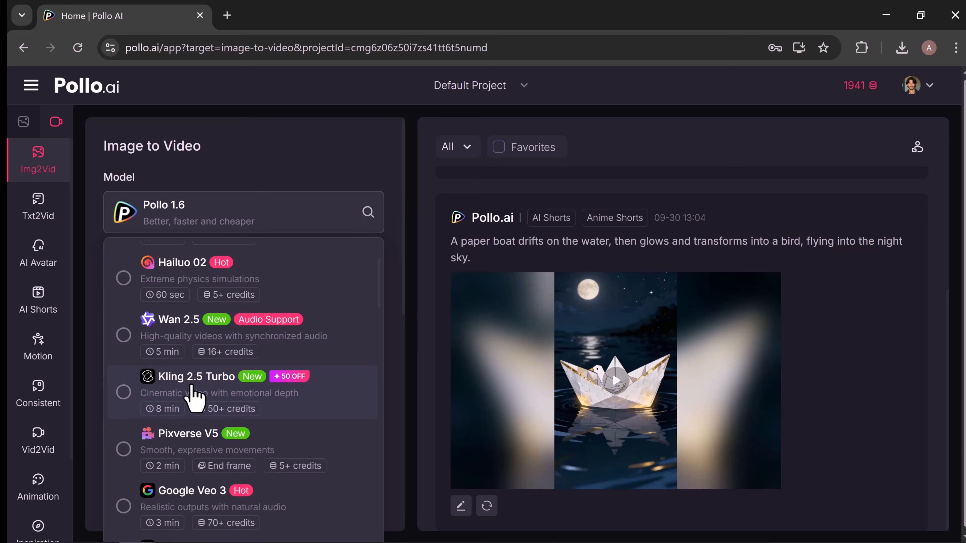
pyautogui.scroll(-2, 227, 390)
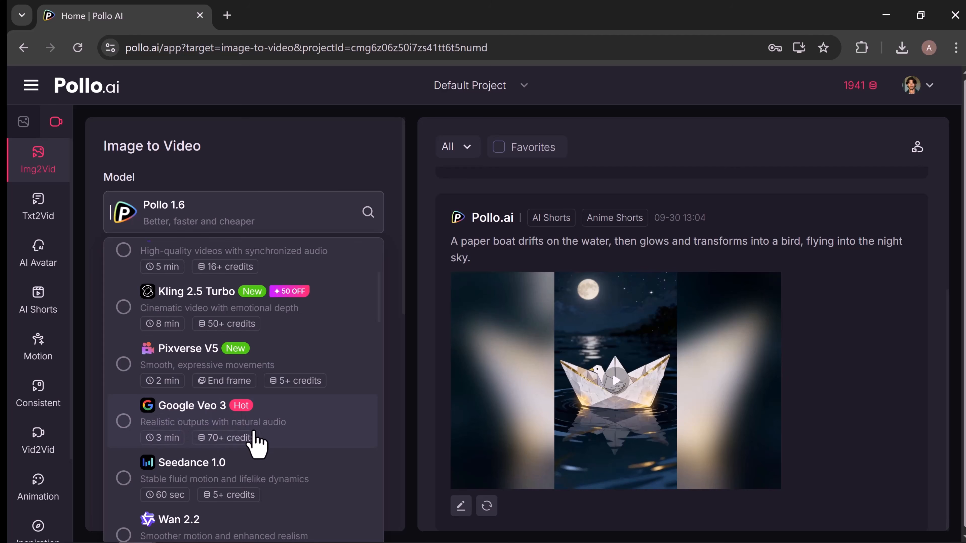
pyautogui.scroll(-3, 297, 442)
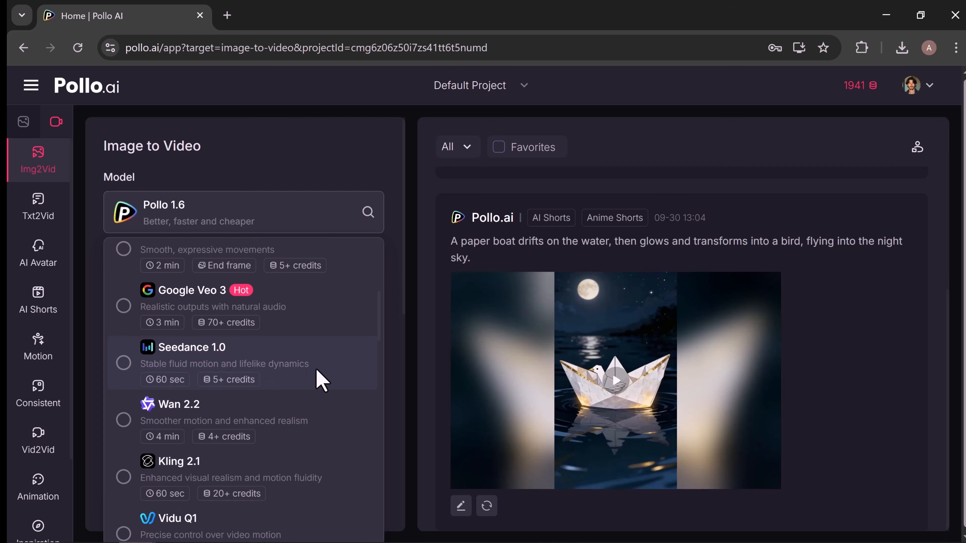
pyautogui.scroll(-5, 319, 377)
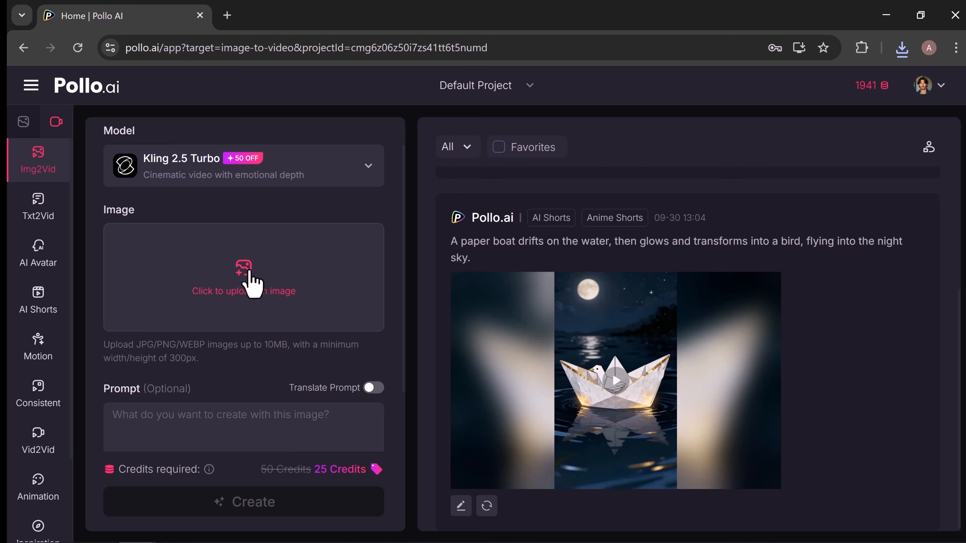
# Upload the cat picture as the source image, cropped to a 9:16 aspect ratio.
pyautogui.click(238, 271)
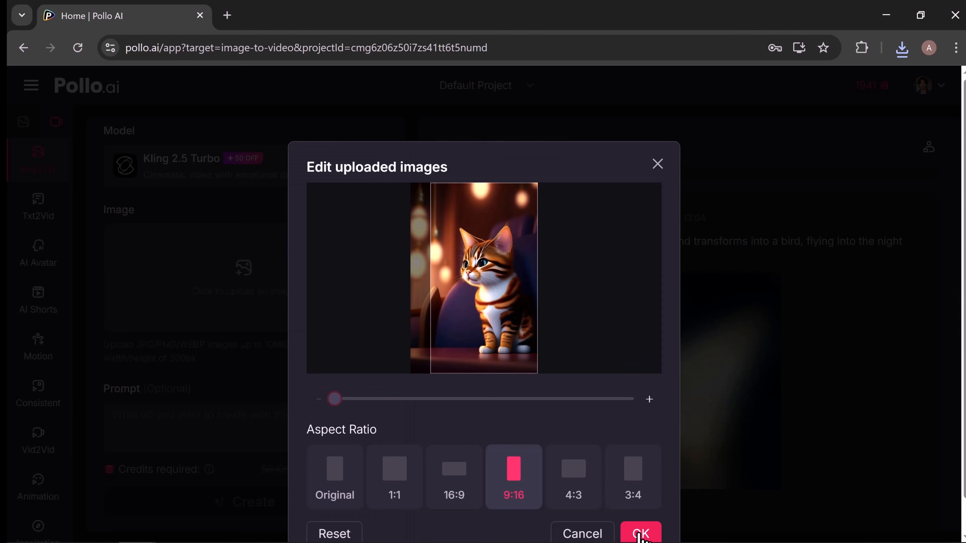
pyautogui.click(641, 534)
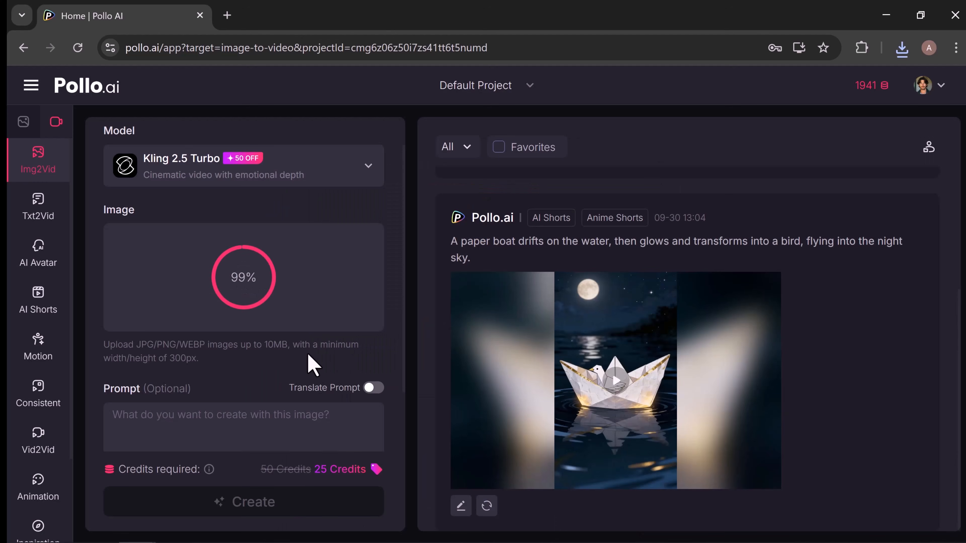
pyautogui.scroll(-3, 312, 365)
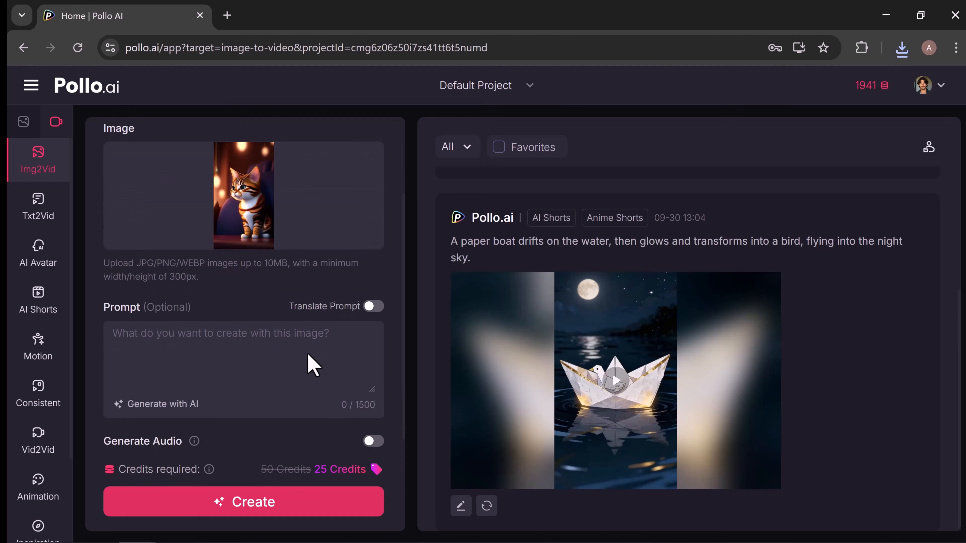
# Generate AI prompt ideas from "cat video" and use the one about a playful cat chasing a laser pointer around the living room.
pyautogui.scroll(-1, 312, 365)
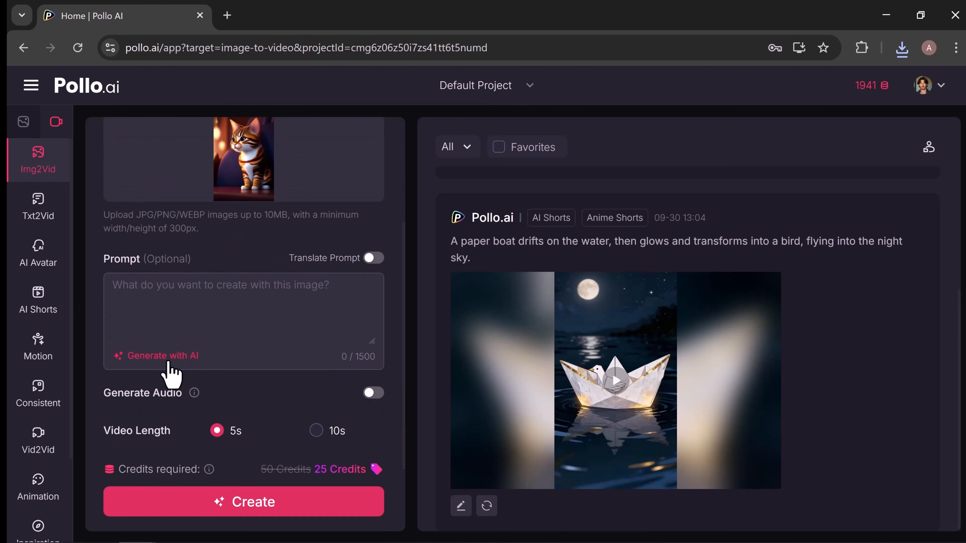
pyautogui.click(154, 358)
pyautogui.click(388, 273)
pyautogui.write('cat video')
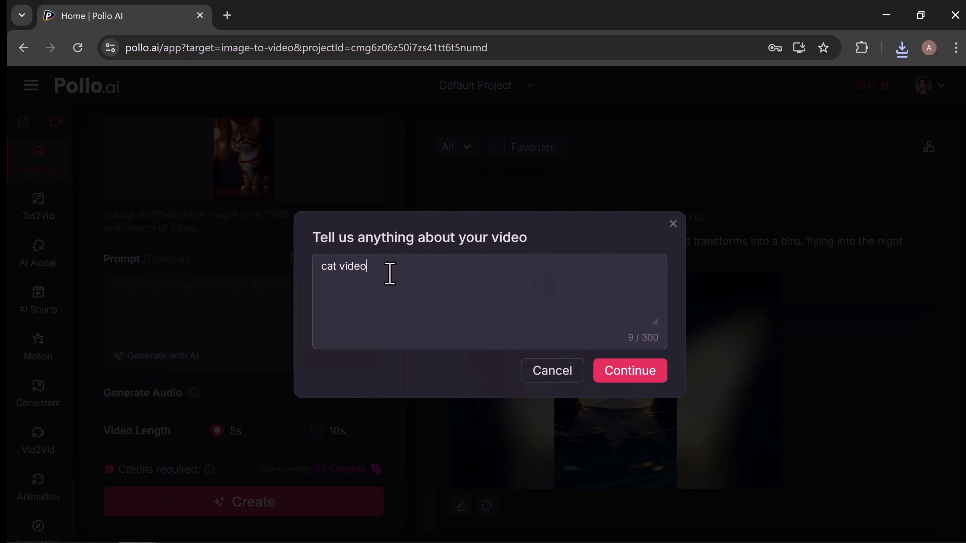
pyautogui.click(651, 372)
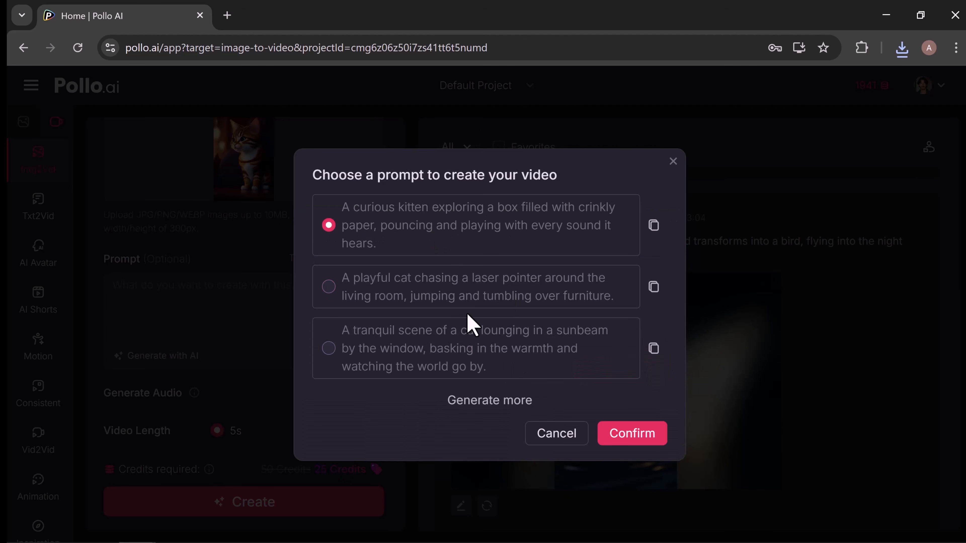
pyautogui.click(629, 442)
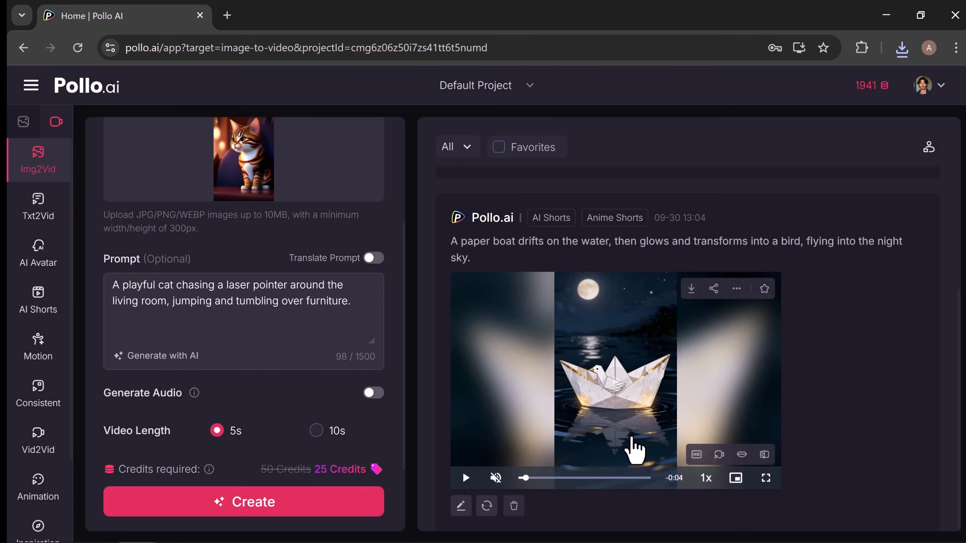
# Enable audio generation for the cat video and describe the sound as "soft music".
pyautogui.scroll(-3, 149, 308)
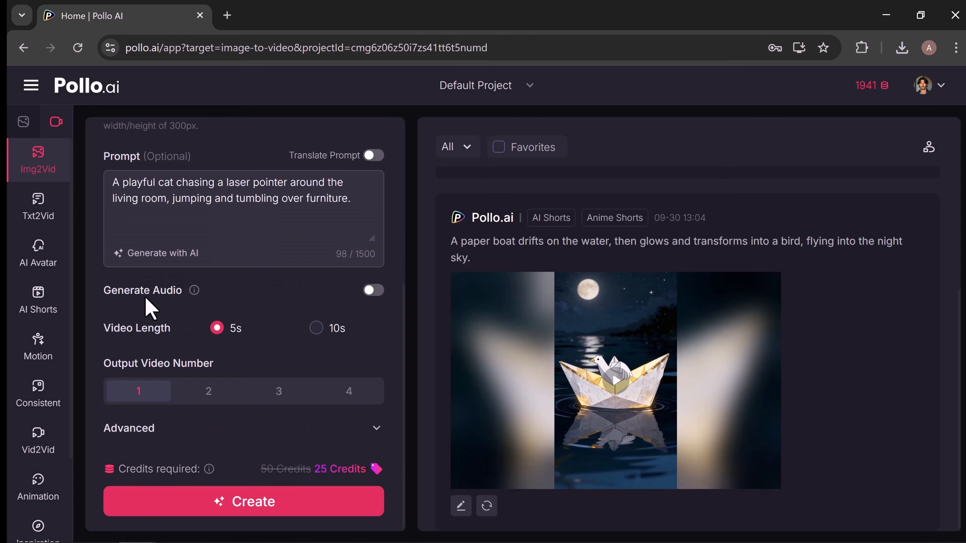
pyautogui.click(372, 291)
pyautogui.scroll(-2, 293, 358)
pyautogui.scroll(-1, 293, 357)
pyautogui.click(331, 324)
pyautogui.write('soft music')
pyautogui.scroll(-1, 222, 342)
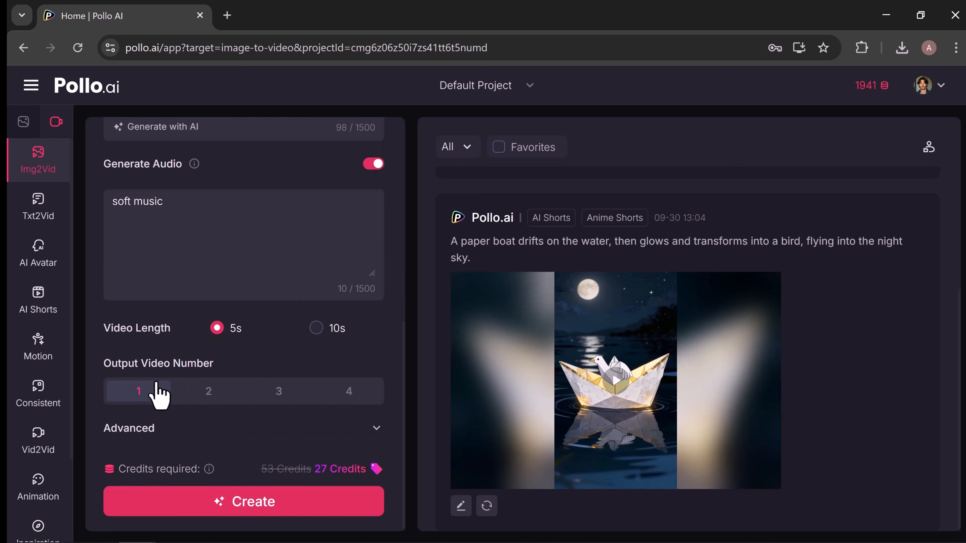
# Show the advanced settings, generate the cat video, and play back the finished clip.
pyautogui.click(376, 432)
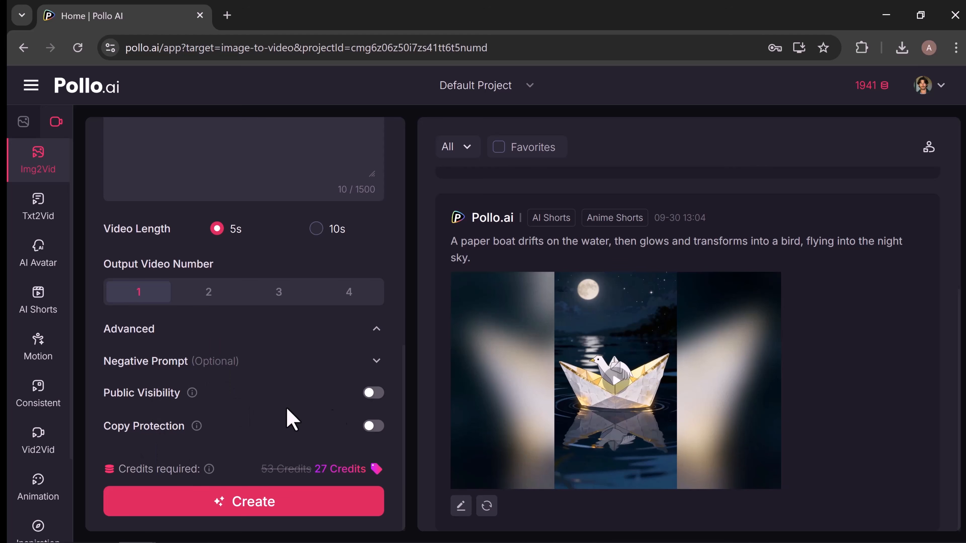
pyautogui.click(297, 506)
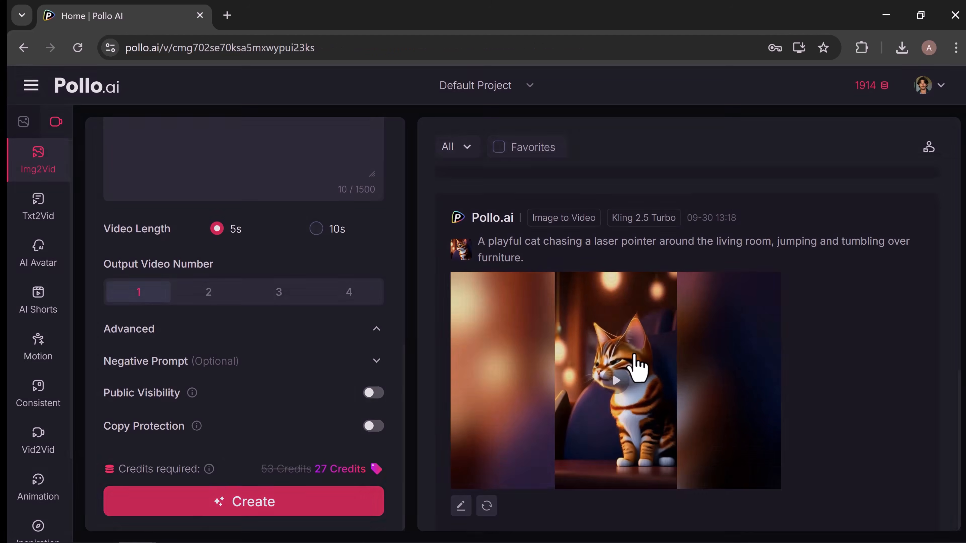
pyautogui.click(636, 368)
pyautogui.click(301, 242)
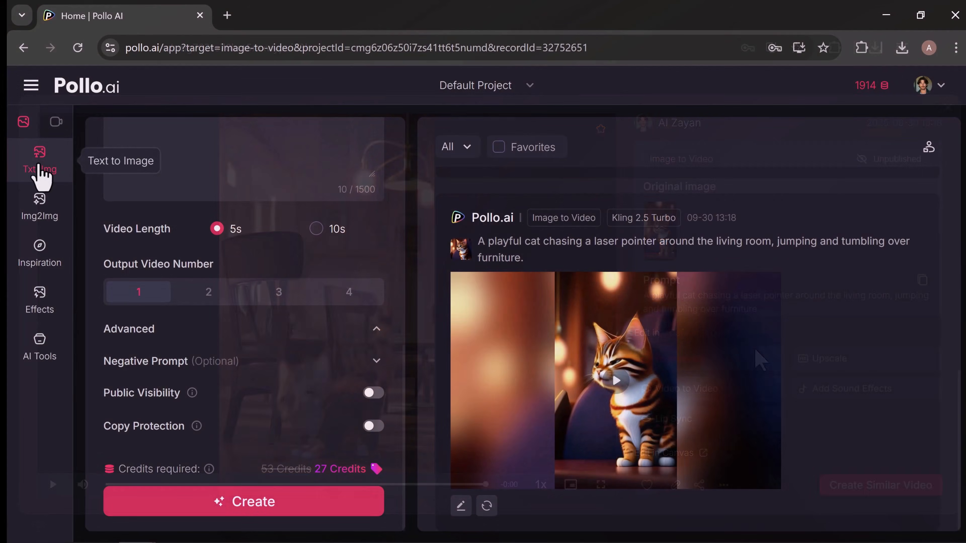
# Open Text to Image, browse the available models, and select Flux Dev.
pyautogui.click(40, 163)
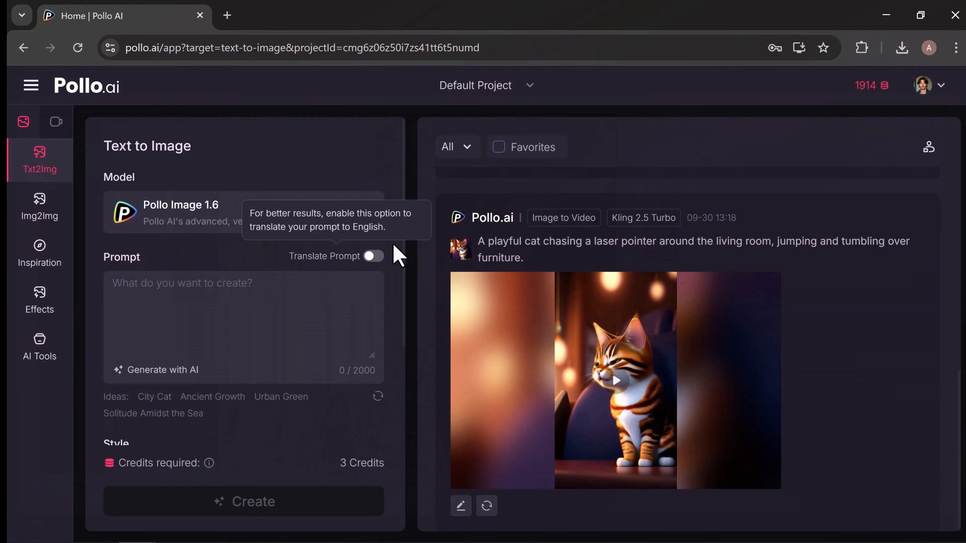
pyautogui.click(224, 203)
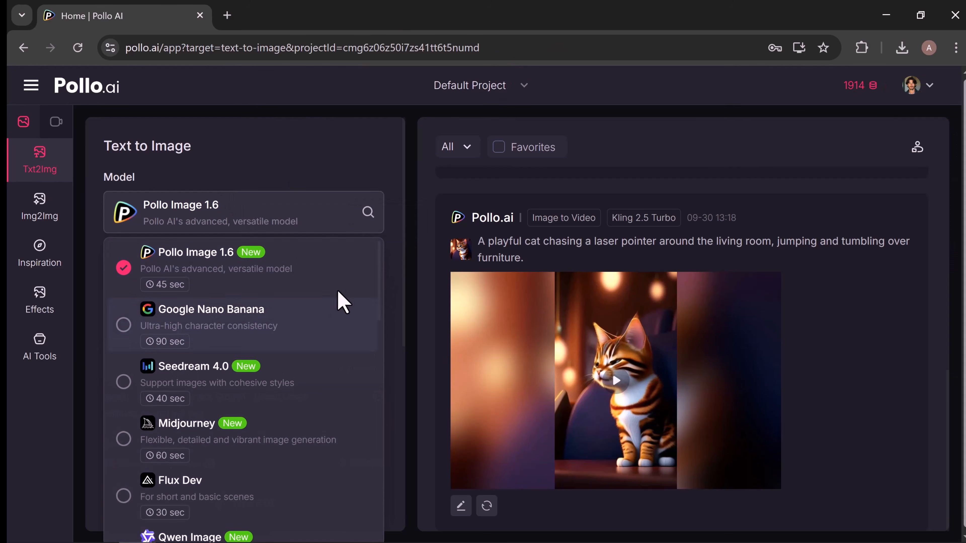
pyautogui.scroll(-2, 384, 291)
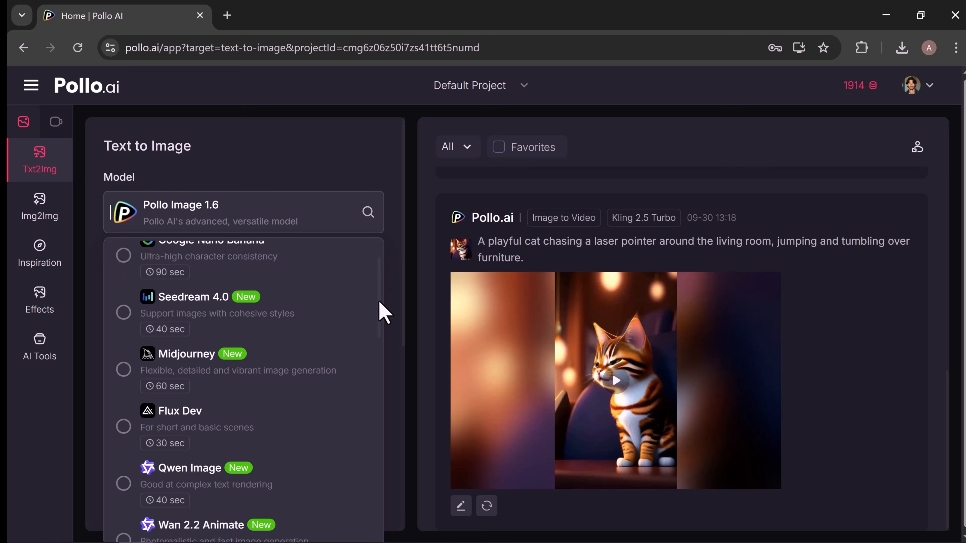
pyautogui.scroll(2, 378, 301)
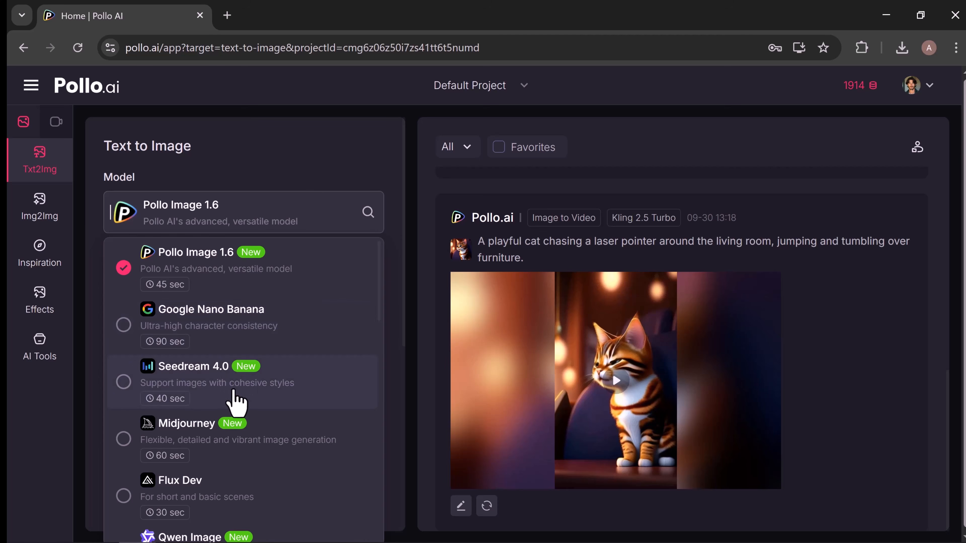
pyautogui.click(217, 512)
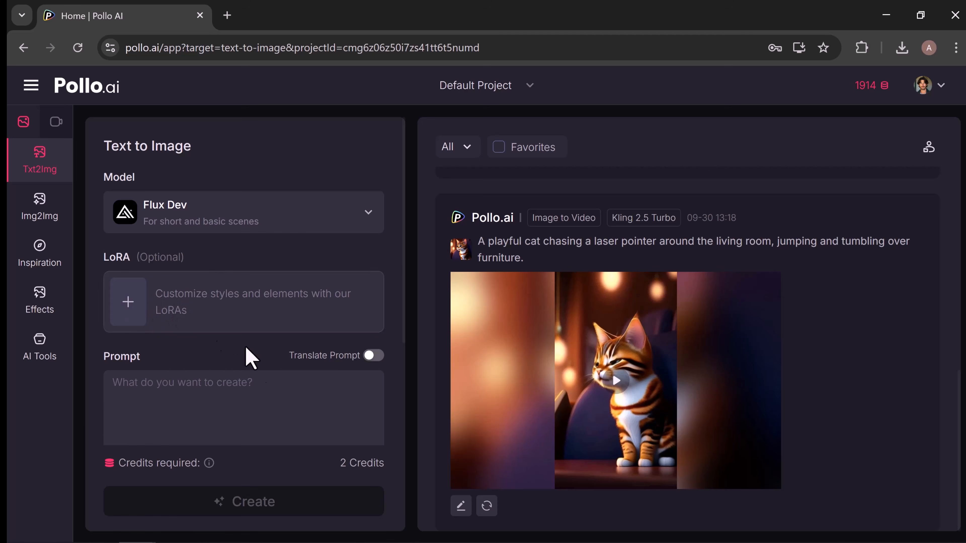
# Fill the prompt with the Urban Green idea and set the image's aspect ratio to 9:16.
pyautogui.scroll(-5, 258, 376)
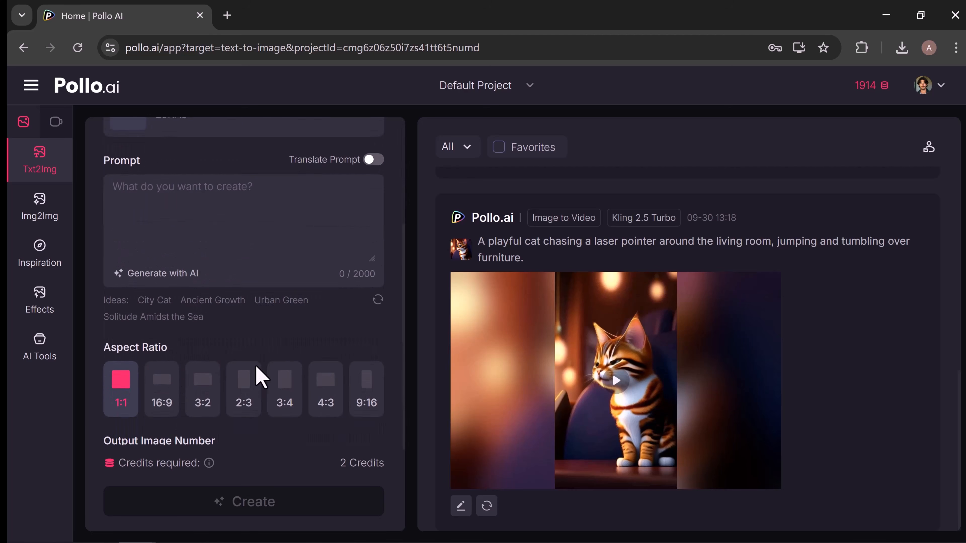
pyautogui.click(188, 181)
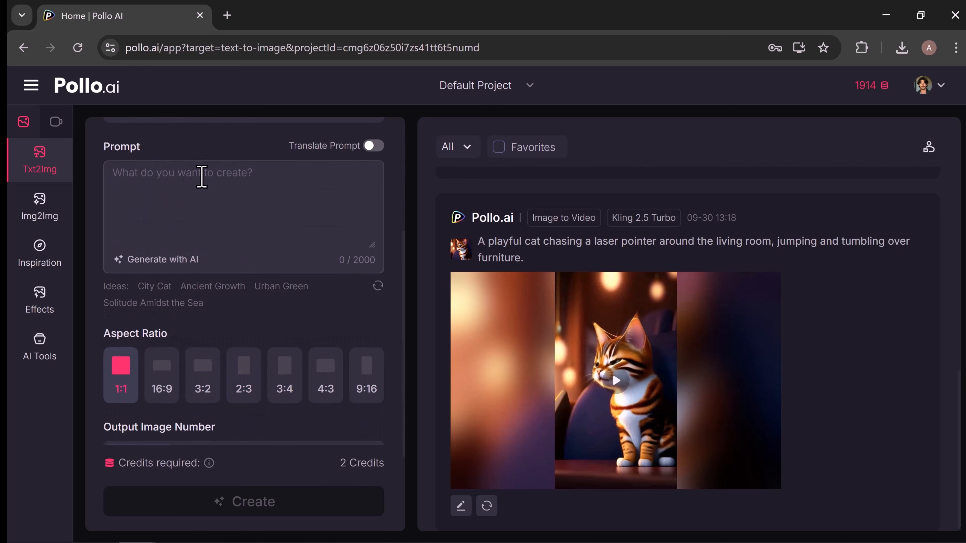
pyautogui.click(281, 286)
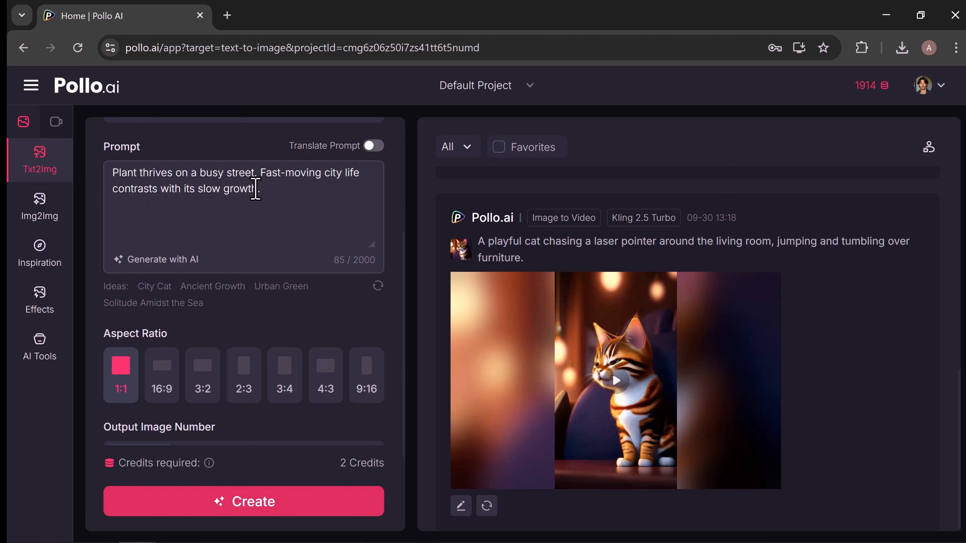
pyautogui.scroll(-2, 281, 235)
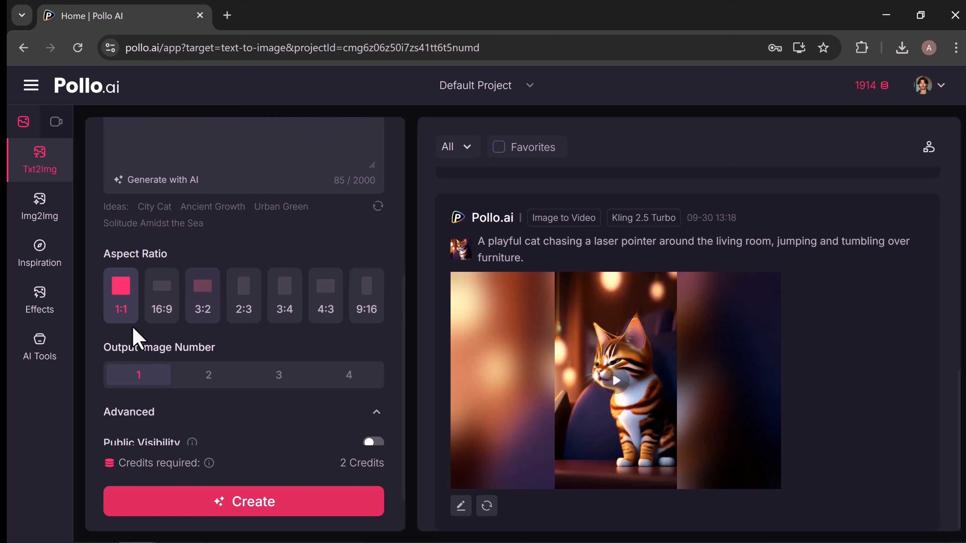
pyautogui.click(377, 309)
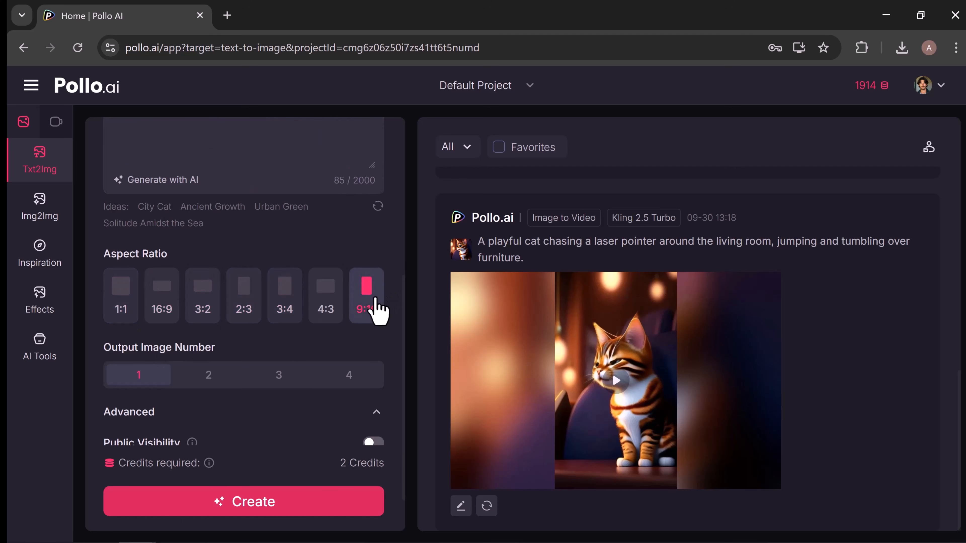
# Generate the street plant image, then open the result and show its additional options.
pyautogui.scroll(-1, 141, 386)
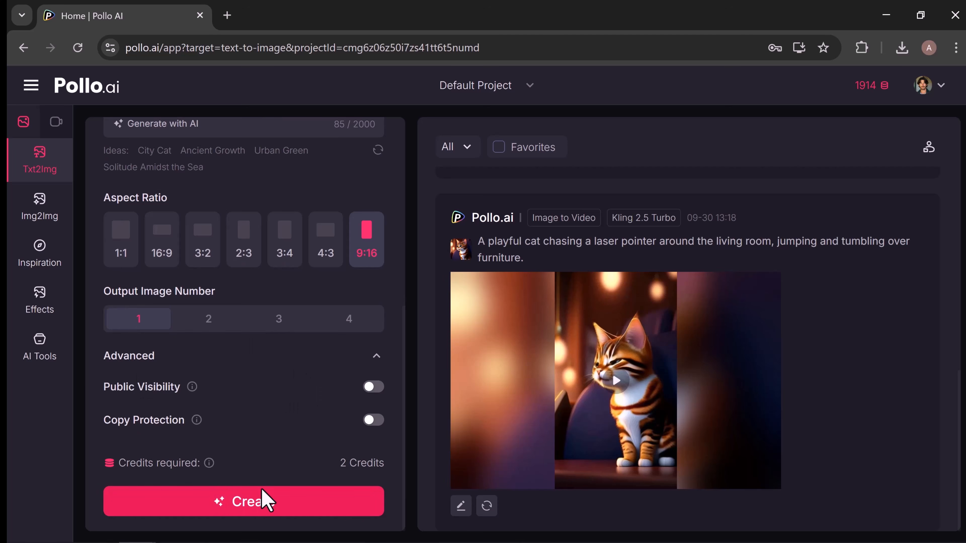
pyautogui.click(261, 506)
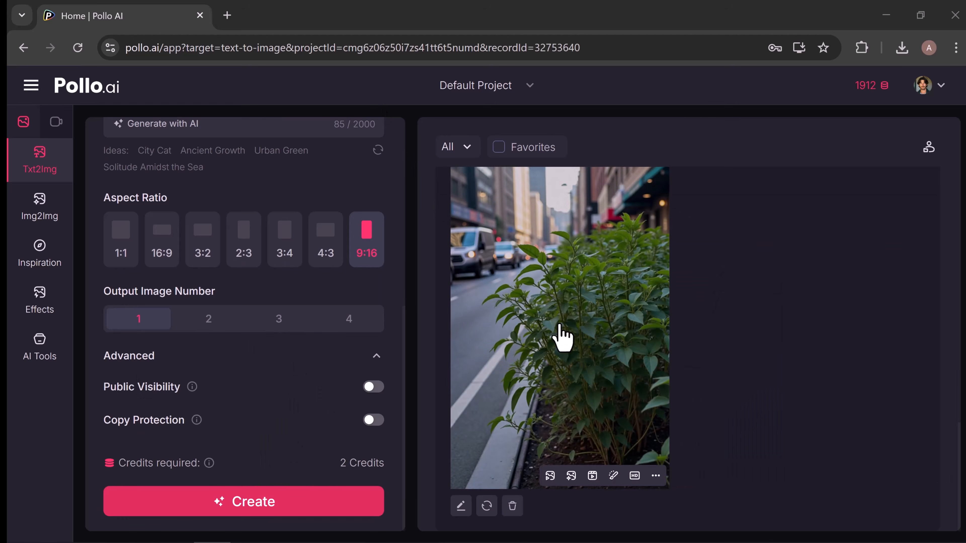
pyautogui.click(559, 326)
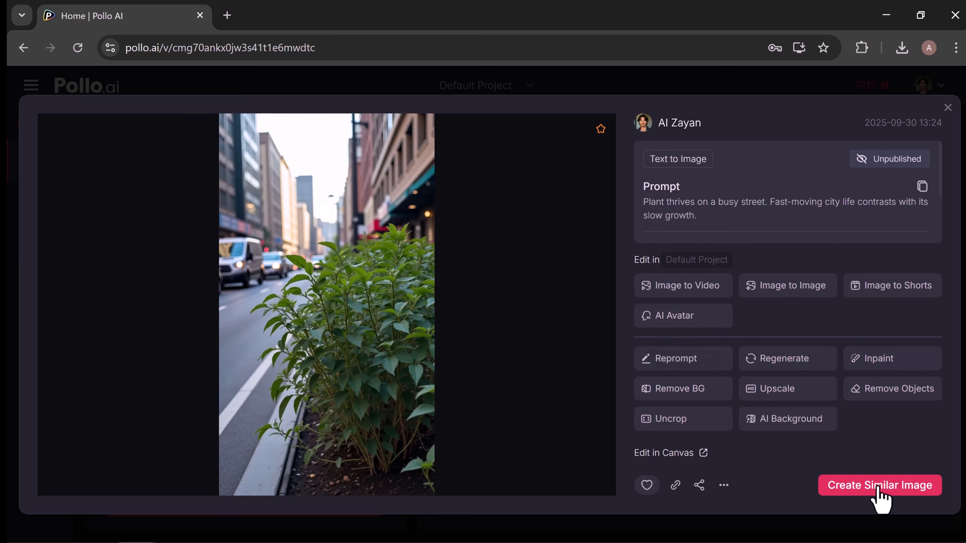
pyautogui.click(724, 487)
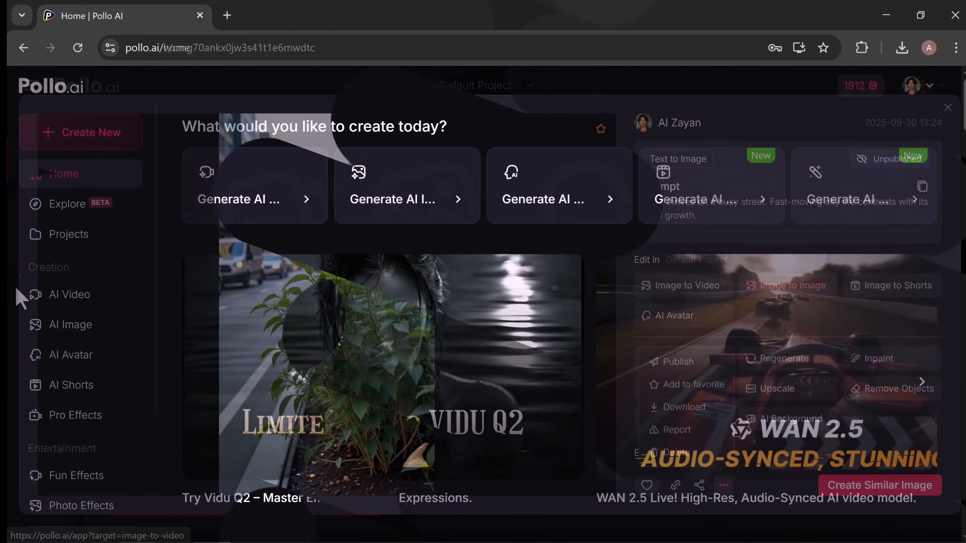
# Open Fun Effects and browse the featured AI video effect templates.
pyautogui.scroll(-4, 62, 367)
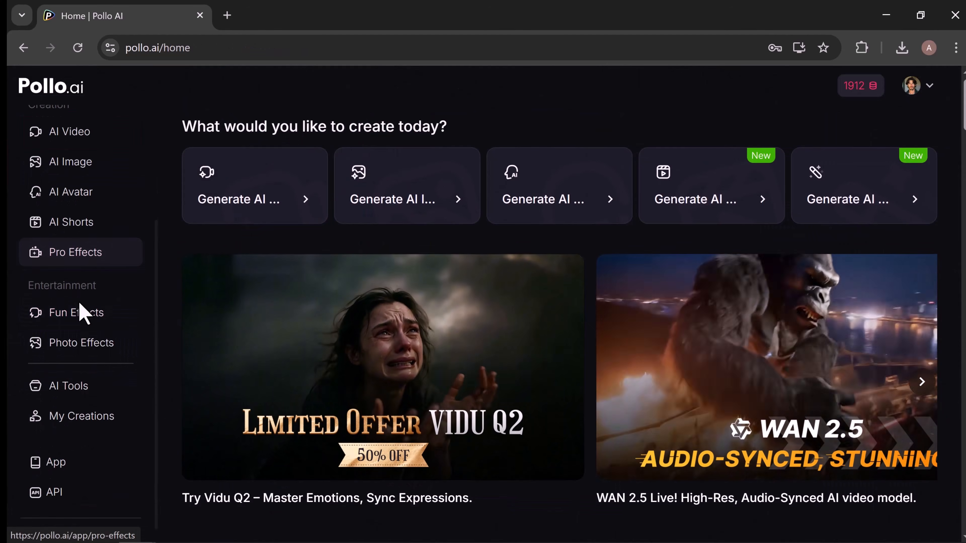
pyautogui.click(68, 321)
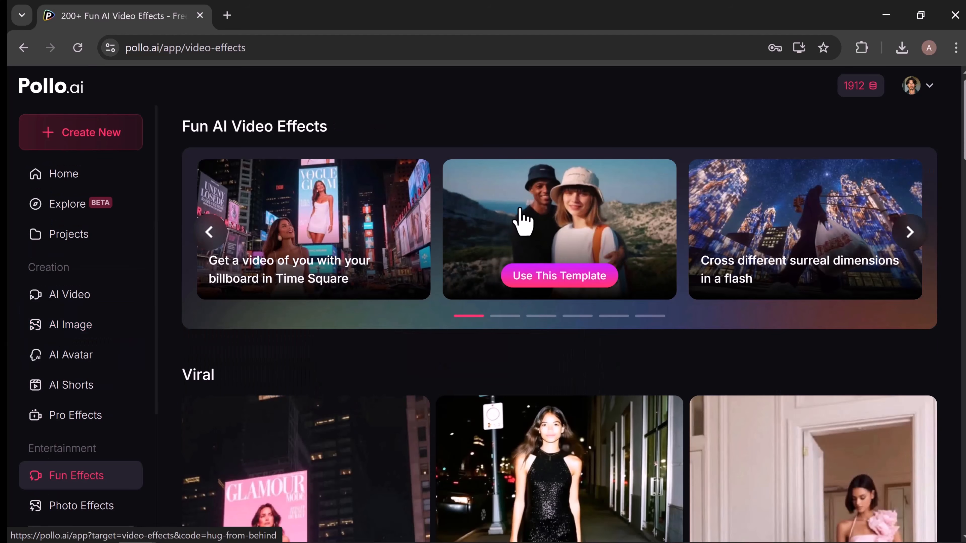
pyautogui.click(908, 233)
pyautogui.click(908, 233)
pyautogui.click(908, 233)
pyautogui.click(908, 233)
pyautogui.click(909, 233)
pyautogui.click(908, 233)
pyautogui.click(909, 233)
pyautogui.click(908, 233)
pyautogui.click(907, 232)
pyautogui.click(907, 232)
pyautogui.click(907, 232)
pyautogui.click(907, 232)
pyautogui.click(907, 232)
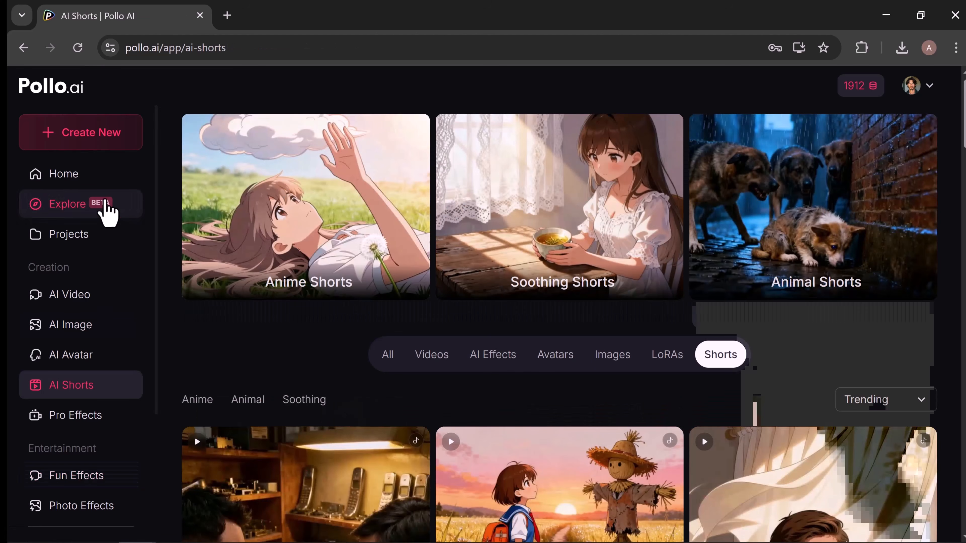
# Start a new Chat to Image creation in Canvas Mode.
pyautogui.click(48, 133)
pyautogui.click(157, 182)
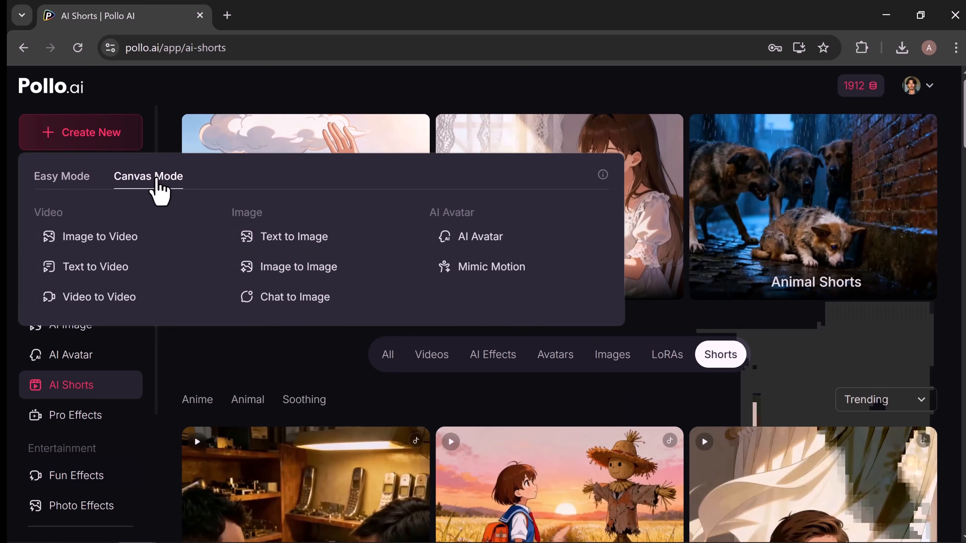
pyautogui.click(288, 302)
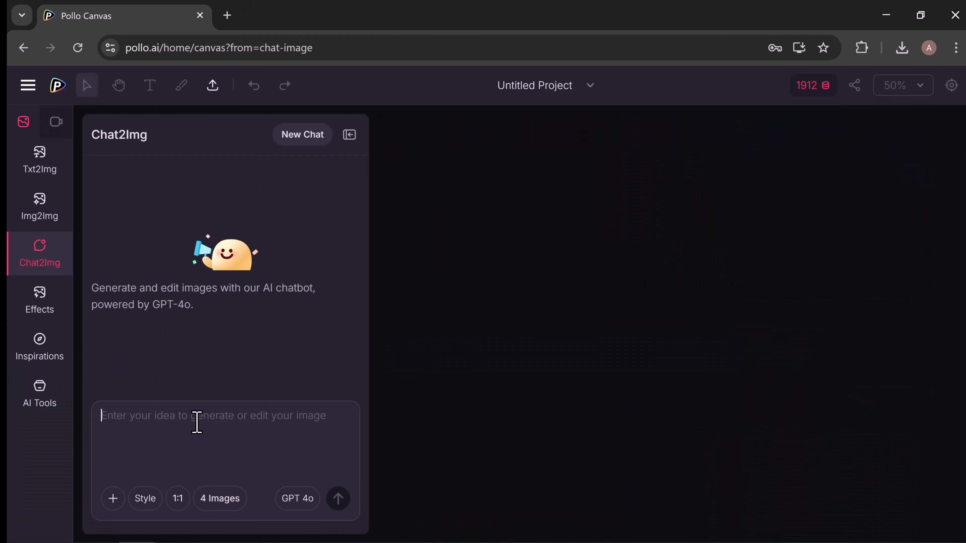
# Enter the prompt "fluffy dog", choose the style showing a bearded cartoon man, and set a 2:3 ratio with 2 images.
pyautogui.write('fluffy dog')
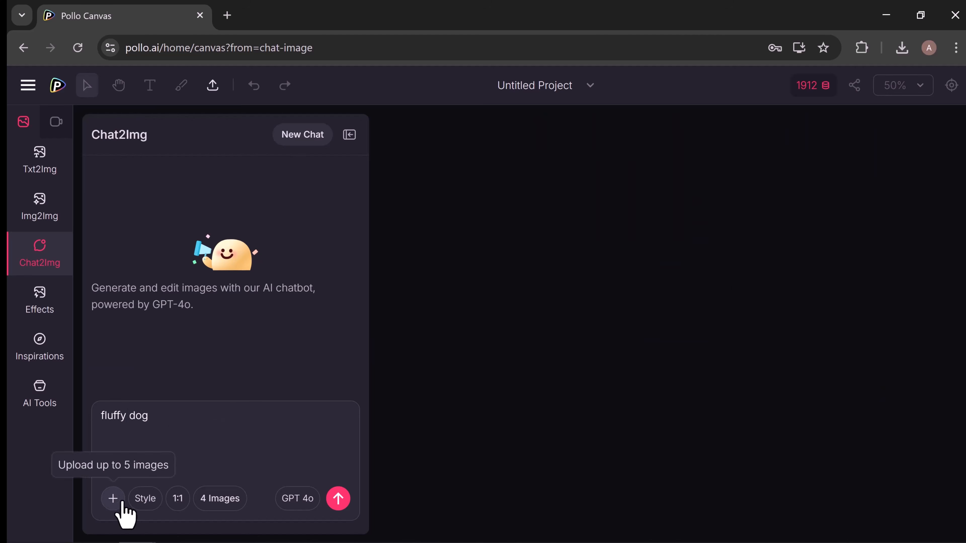
pyautogui.click(145, 499)
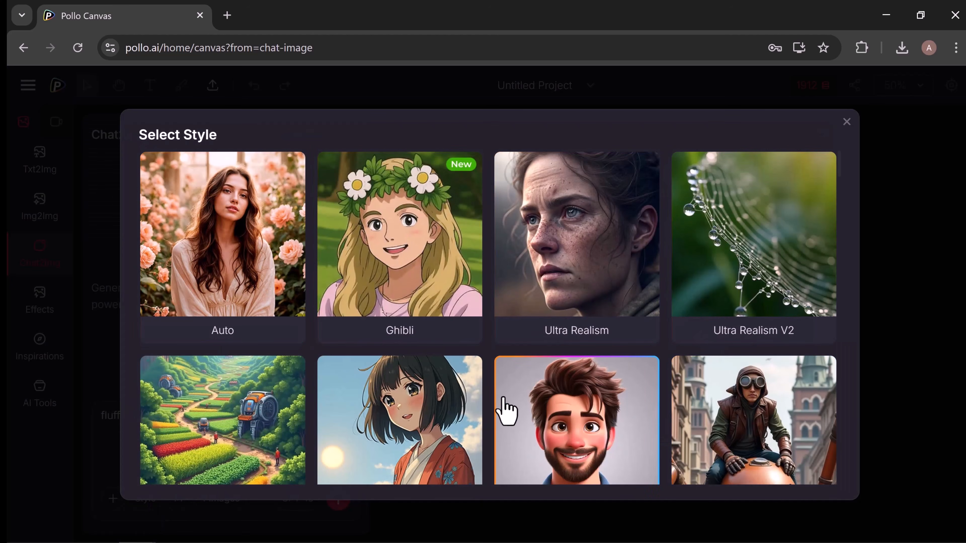
pyautogui.click(503, 410)
pyautogui.click(167, 498)
pyautogui.click(170, 467)
pyautogui.click(211, 500)
pyautogui.click(213, 418)
# Generate the fluffy dog images and place the second one on the canvas.
pyautogui.click(338, 499)
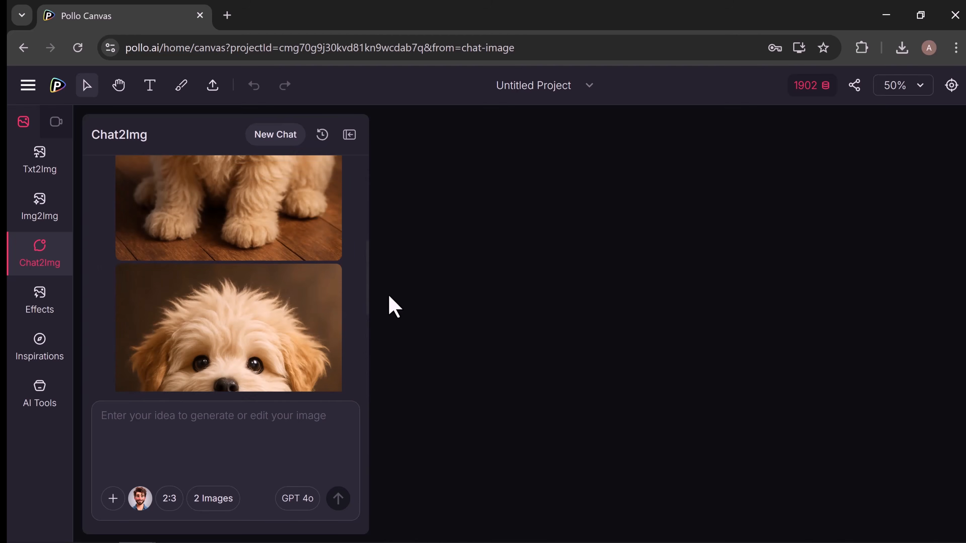
pyautogui.click(186, 343)
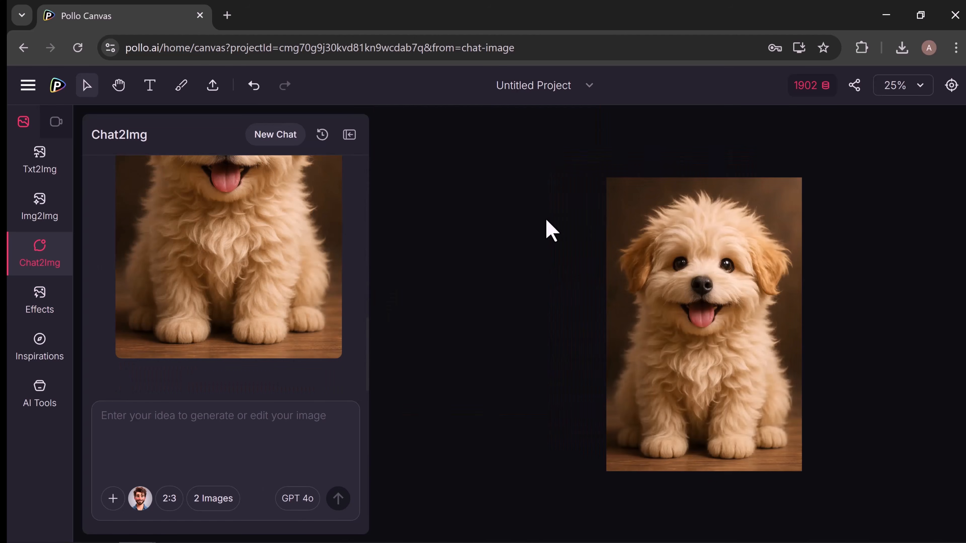
# Move the fluffy dog image closer to the chat panel on the canvas, and return to the Pollo AI home page.
pyautogui.click(550, 269)
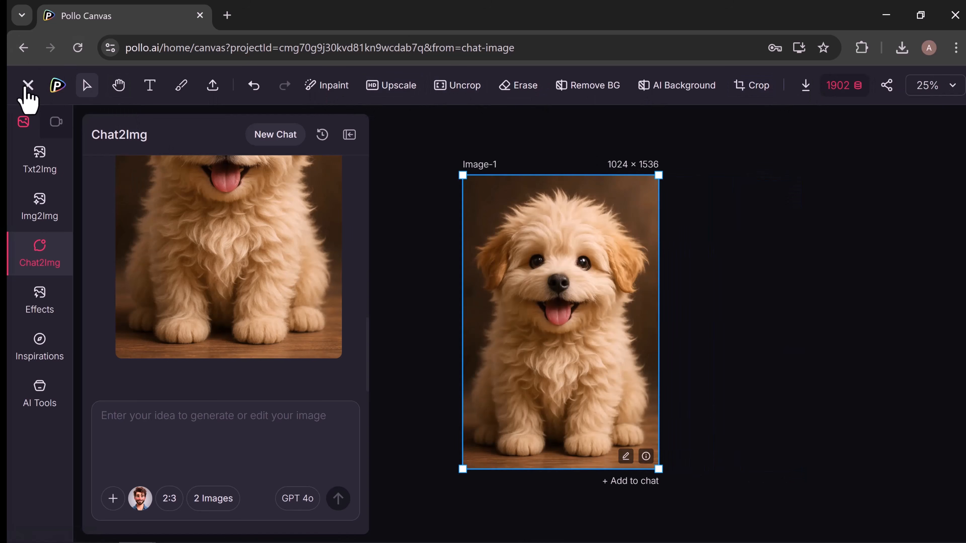
pyautogui.click(26, 89)
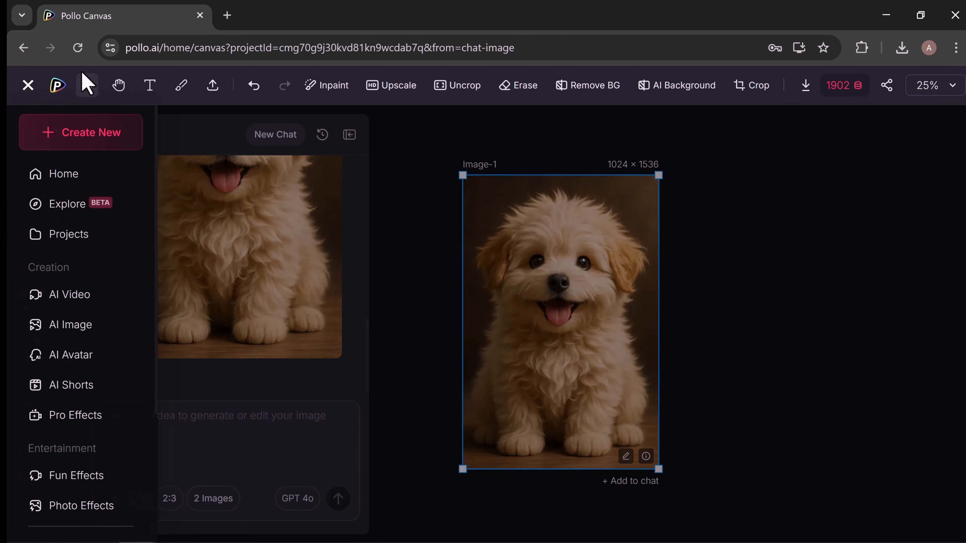
pyautogui.click(57, 85)
# Open My Creations and look through all the generated images and videos to the end of the gallery.
pyautogui.scroll(-4, 118, 249)
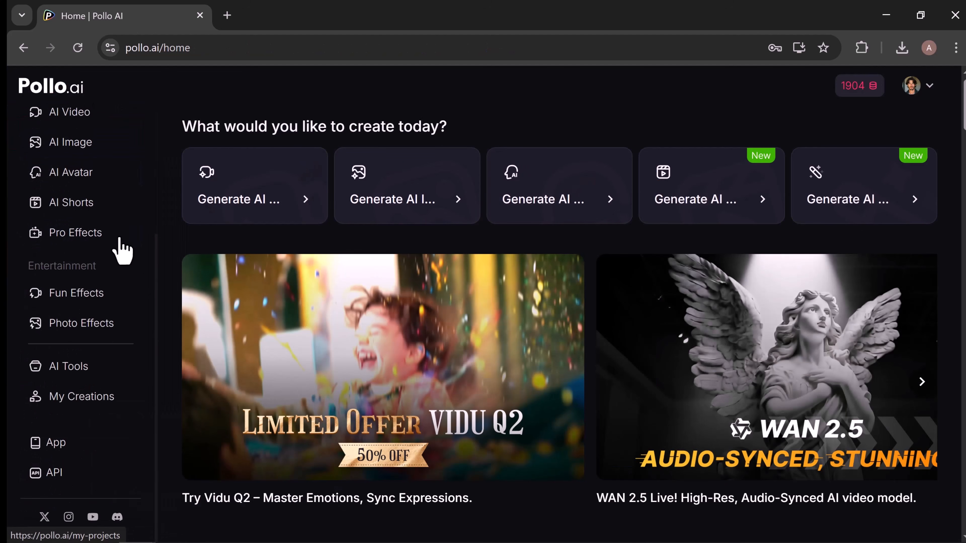
pyautogui.scroll(-2, 121, 251)
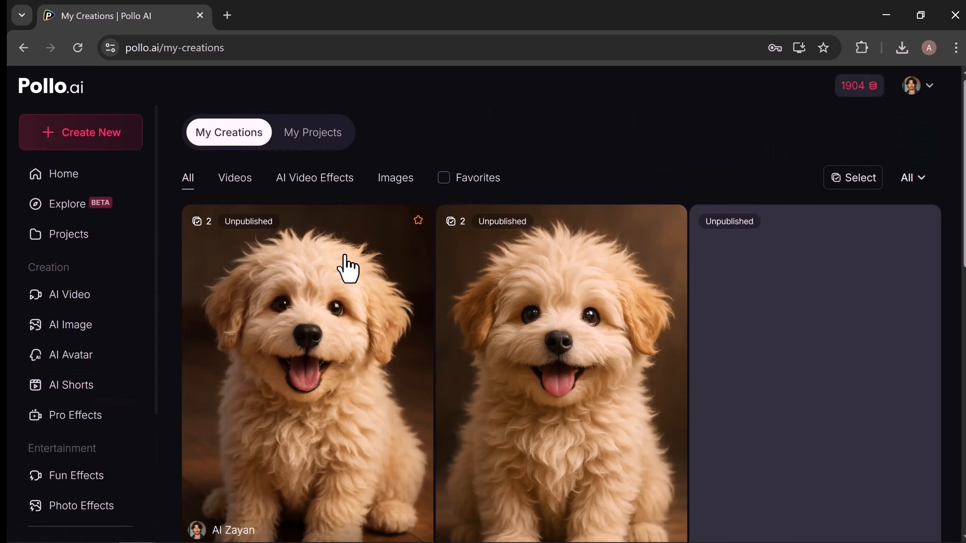
pyautogui.scroll(-15, 347, 268)
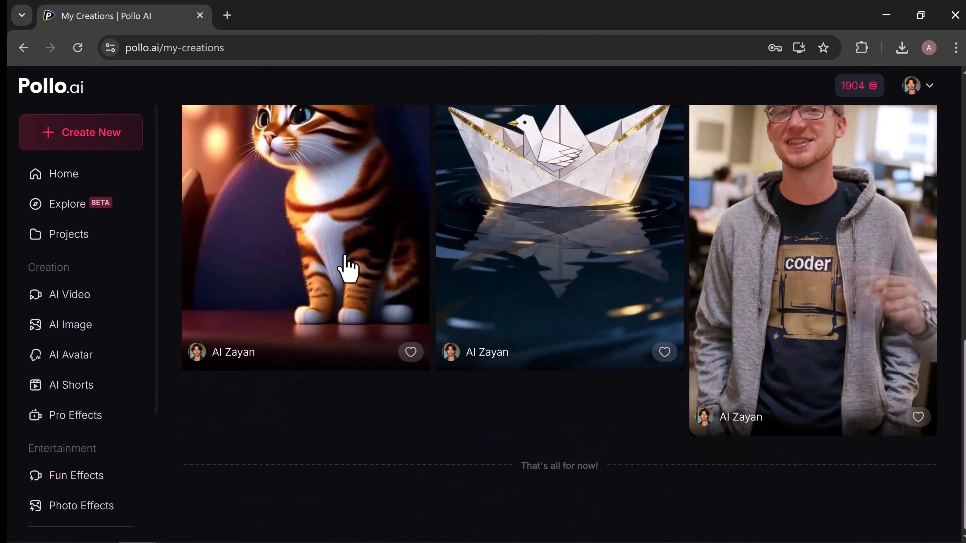
# Return to the home page and browse its AI tools and effect categories from Action Movements through Dancing.
pyautogui.click(63, 185)
pyautogui.scroll(-10, 63, 185)
pyautogui.scroll(-8, 63, 185)
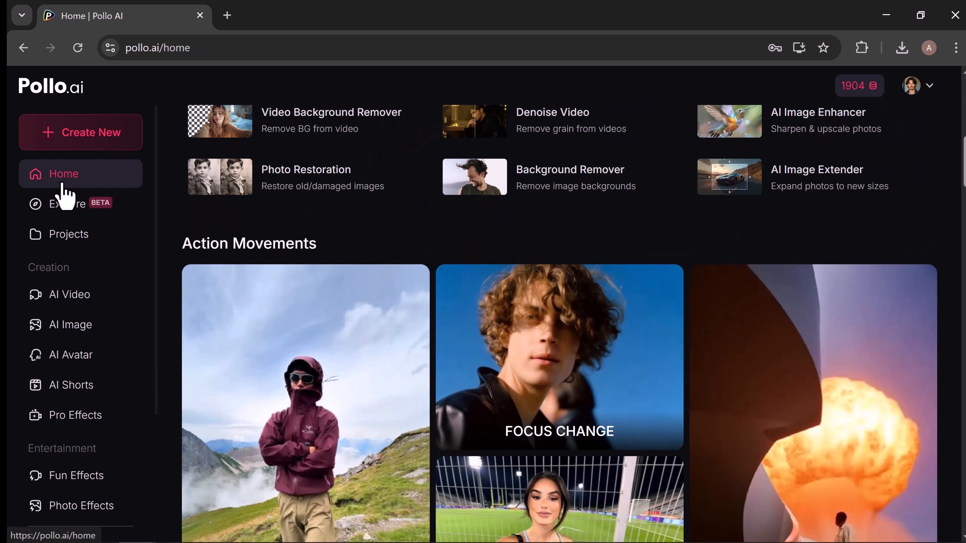
pyautogui.scroll(-10, 63, 185)
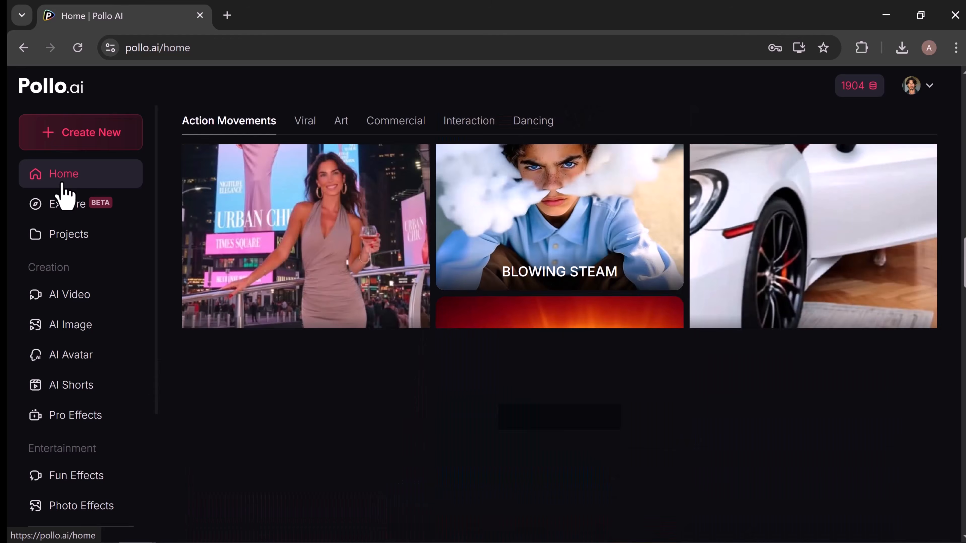
pyautogui.scroll(-10, 63, 185)
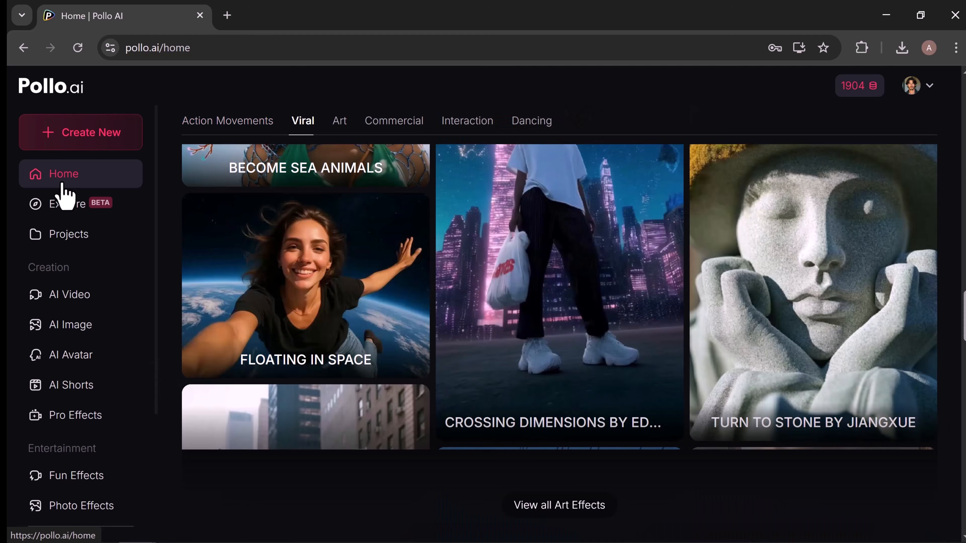
pyautogui.scroll(-10, 63, 185)
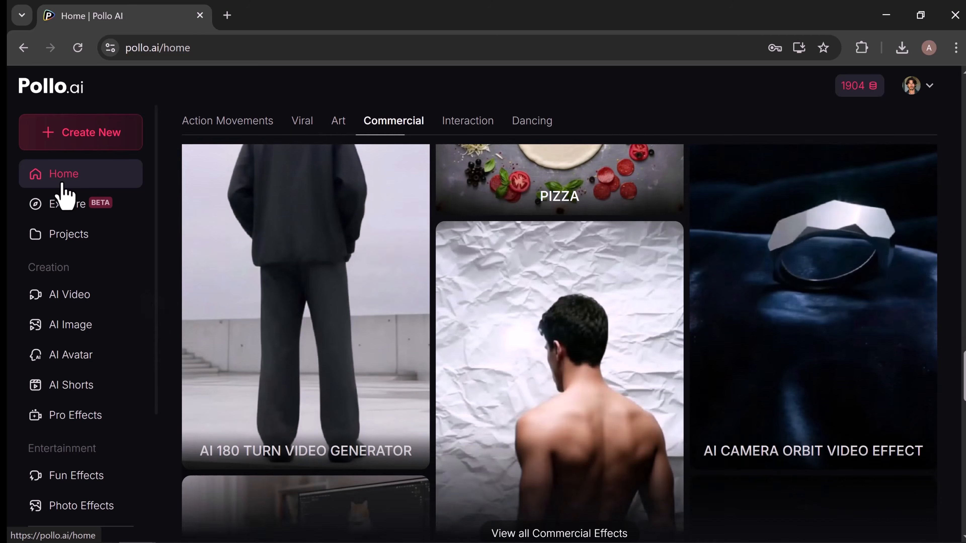
pyautogui.scroll(-8, 62, 185)
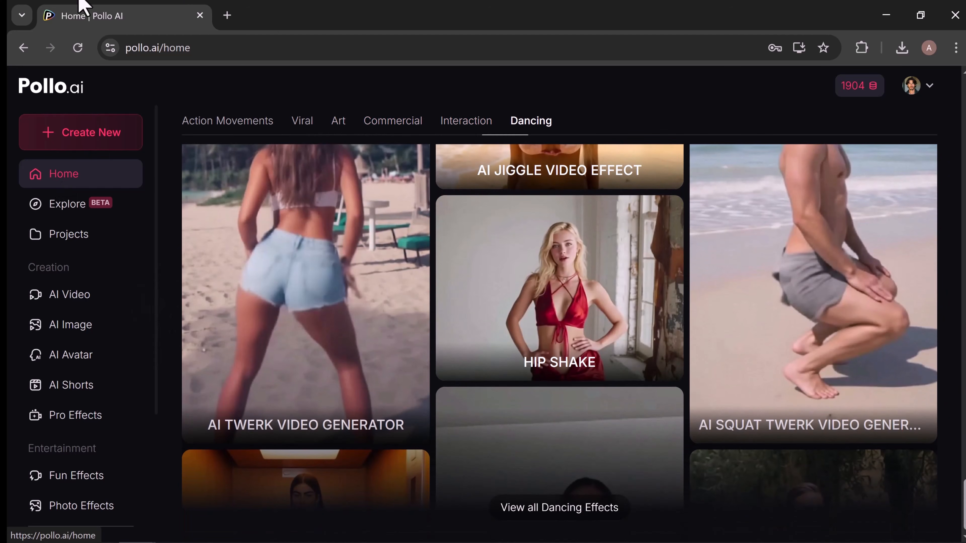
# Check in for the day to claim 2 credits and close the check-in rewards window.
pyautogui.moveTo(865, 93)
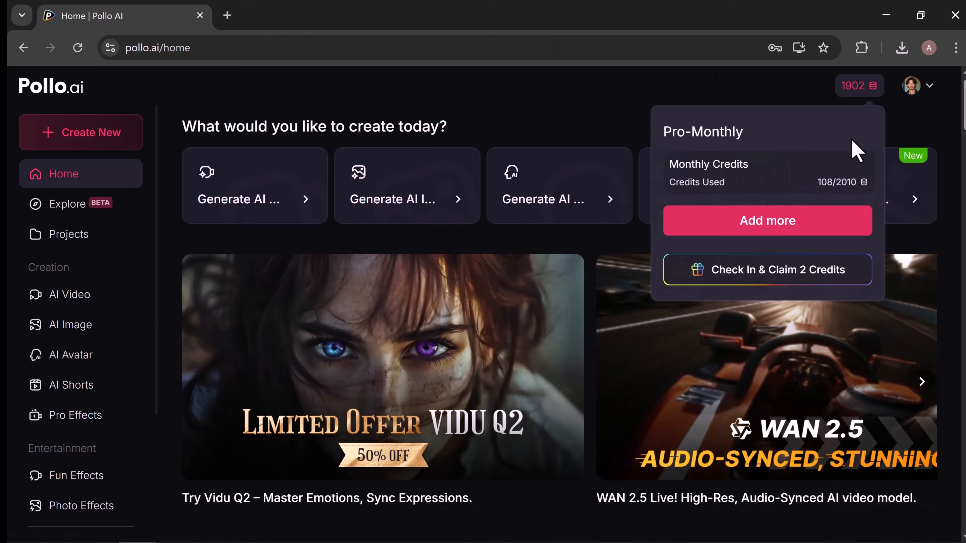
pyautogui.click(804, 271)
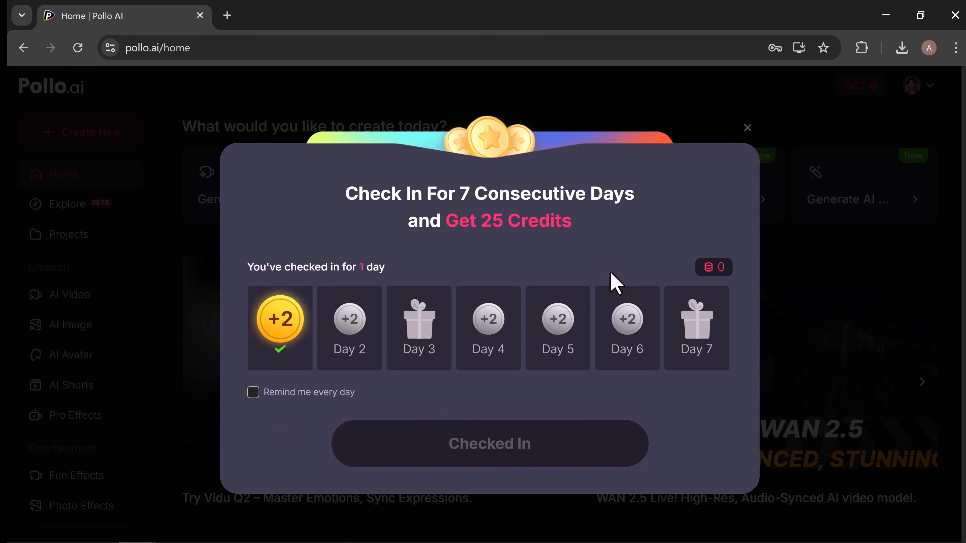
pyautogui.click(748, 130)
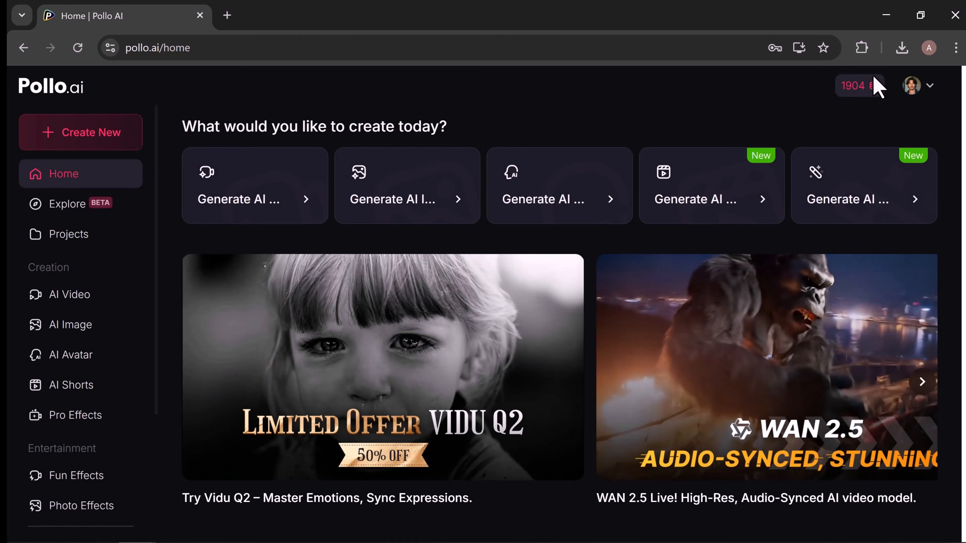
# Open the account menu to view its options.
pyautogui.click(929, 88)
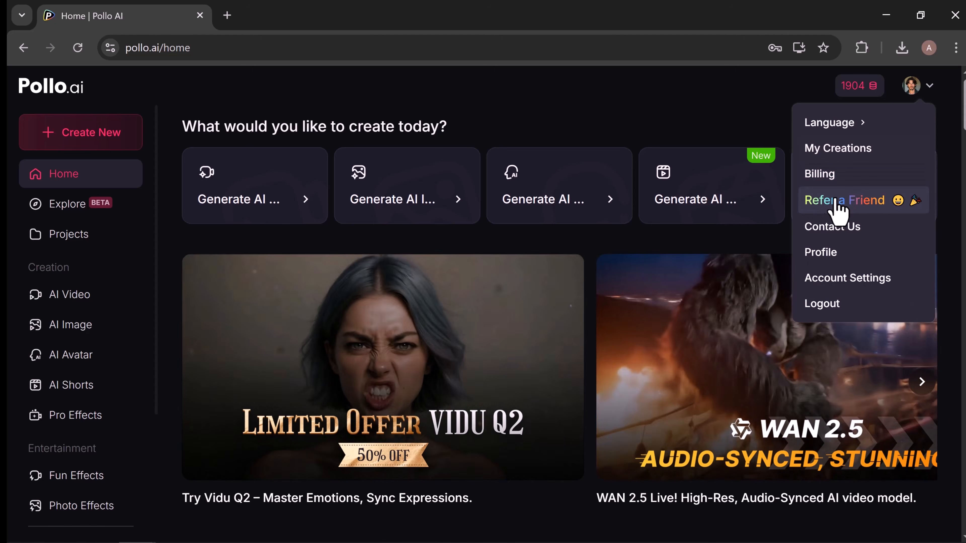